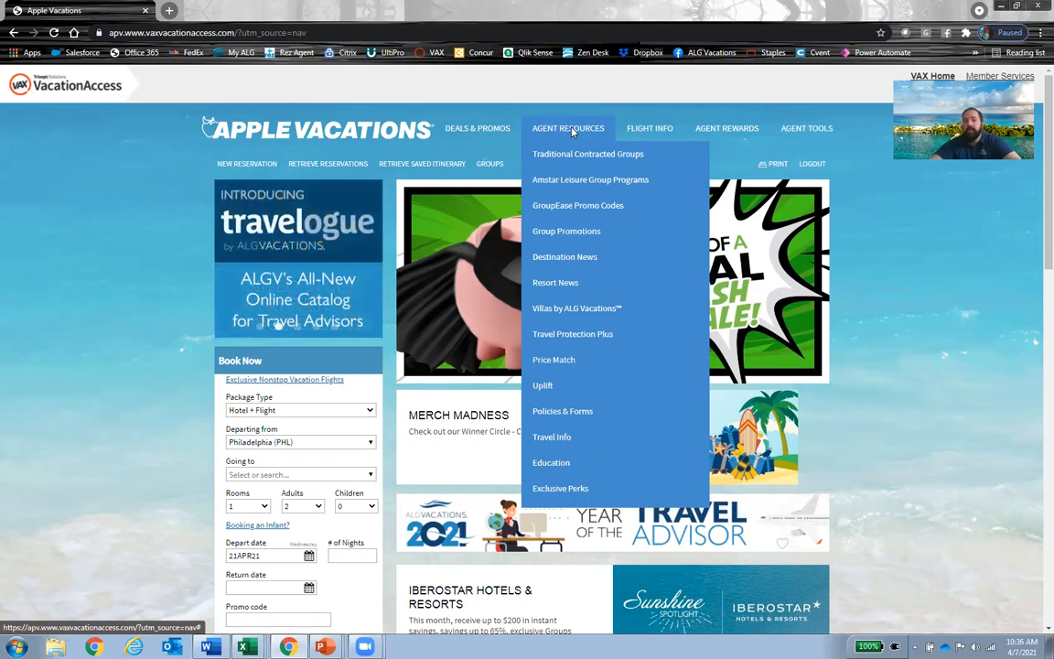
Step: Open the Education page from the agent resources and go to the Education Campus
mouse_move(794, 129)
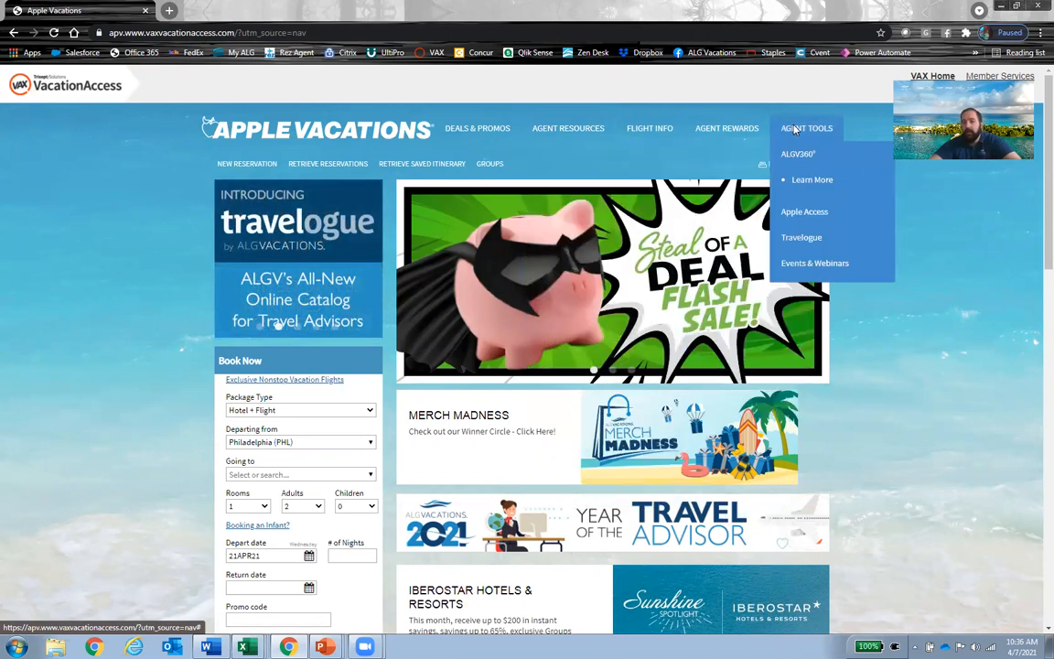
mouse_move(569, 131)
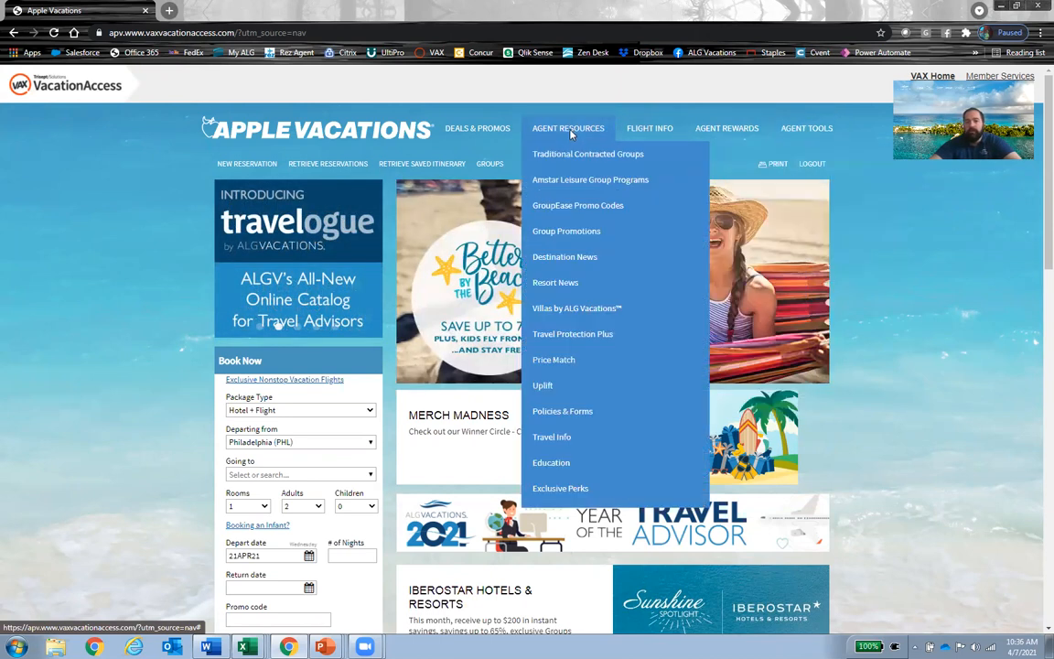
click(551, 463)
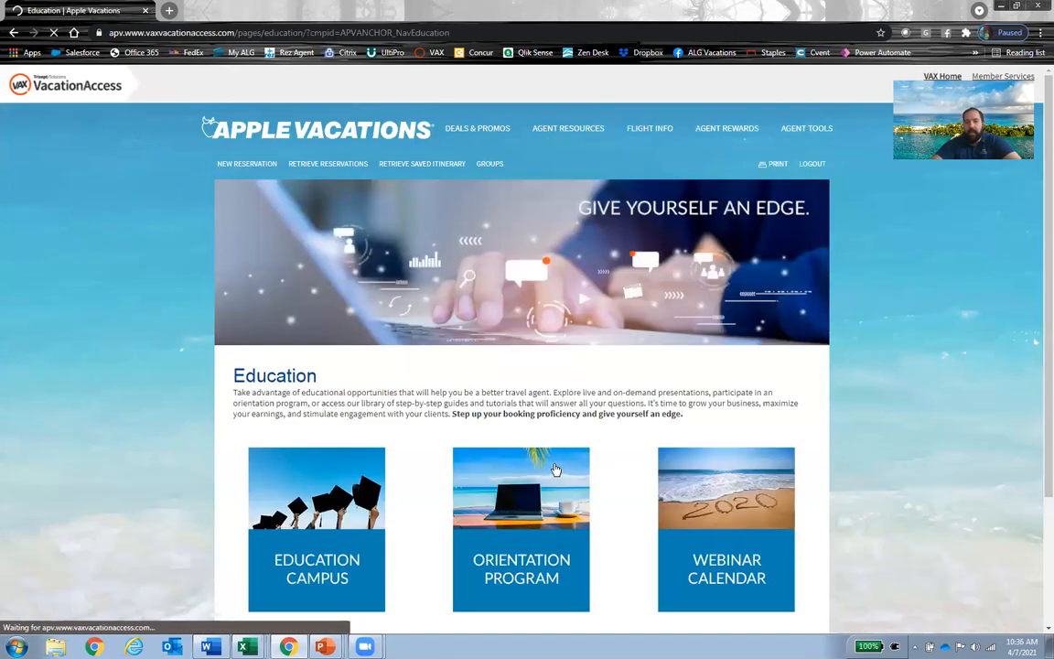
scroll(556, 469, down, 3)
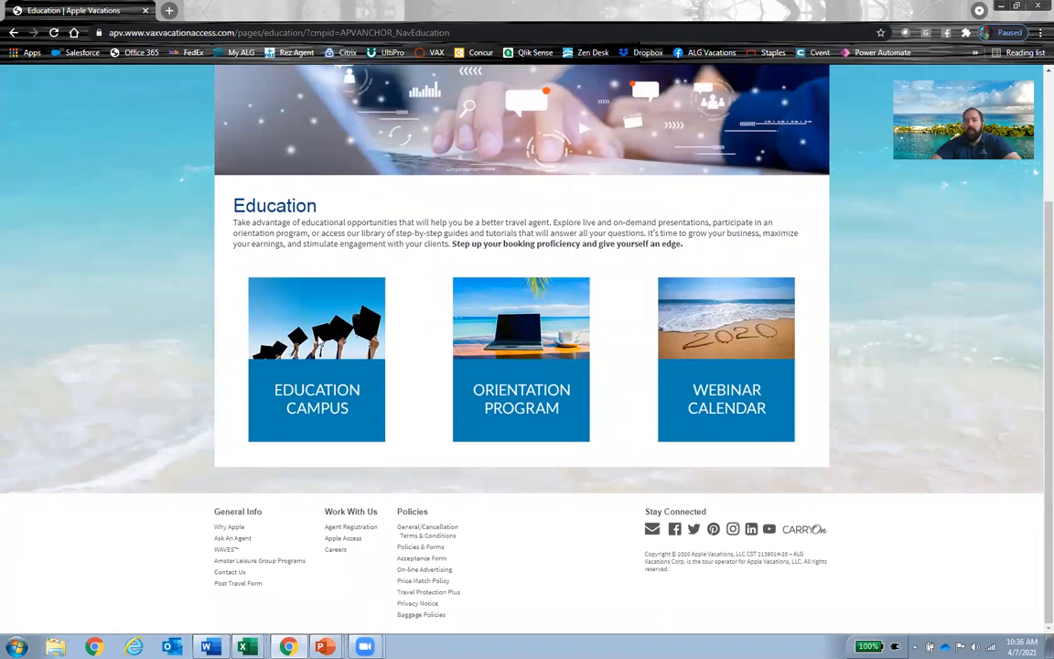
click(319, 340)
Step: Open the Top 10 tricks page and its guide on Adding Features and Transfers to a Booked Reservation
scroll(549, 275, down, 3)
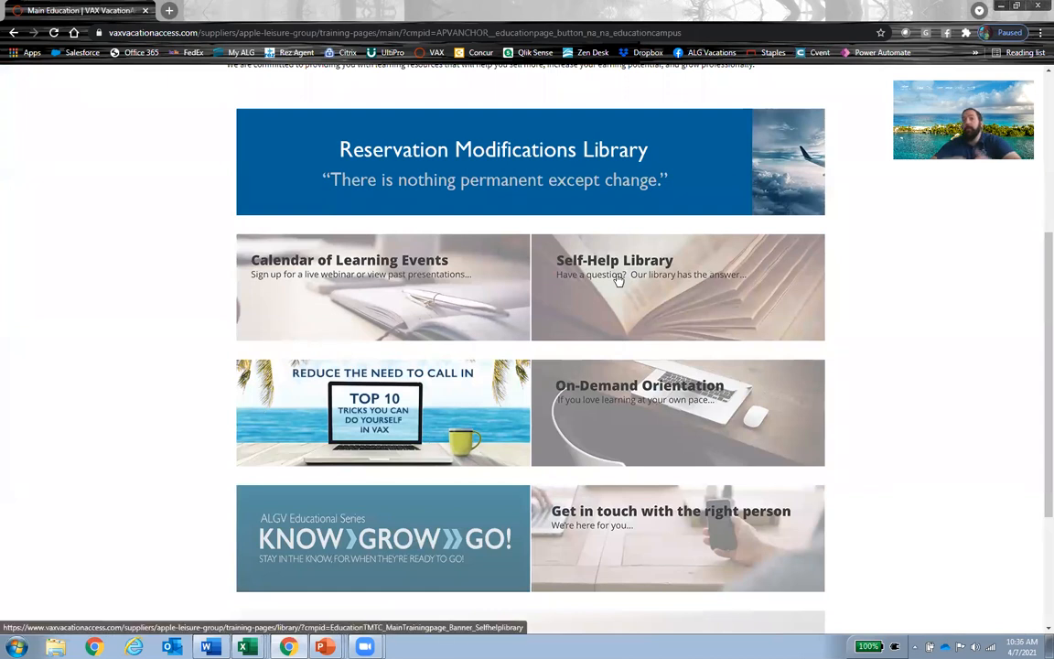
click(432, 417)
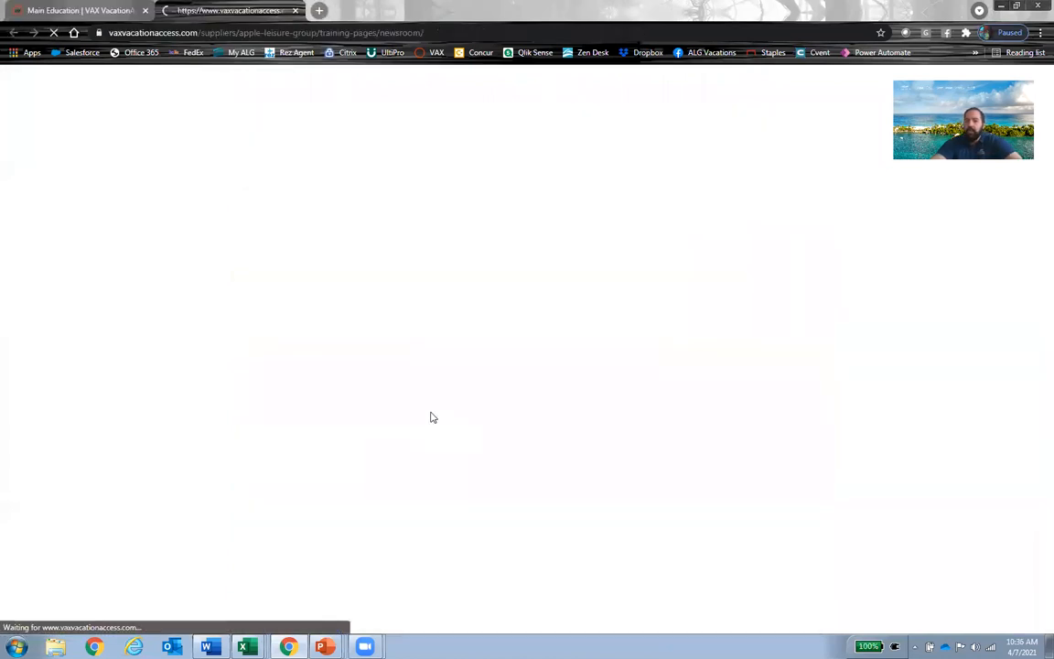
scroll(403, 412, down, 3)
scroll(375, 408, down, 2)
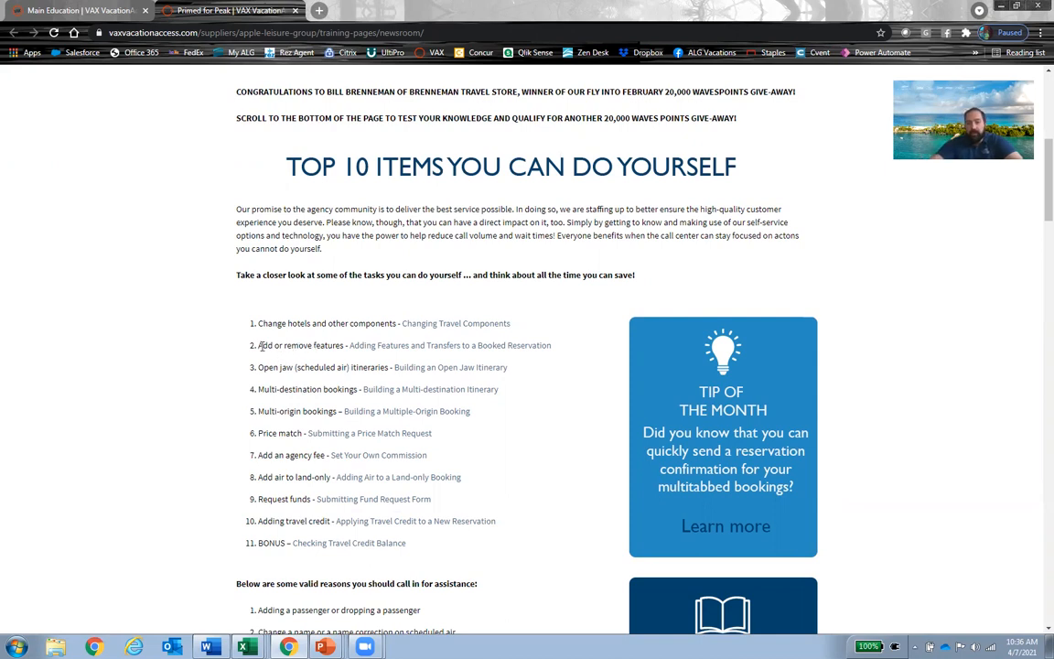
drag(257, 345, 344, 345)
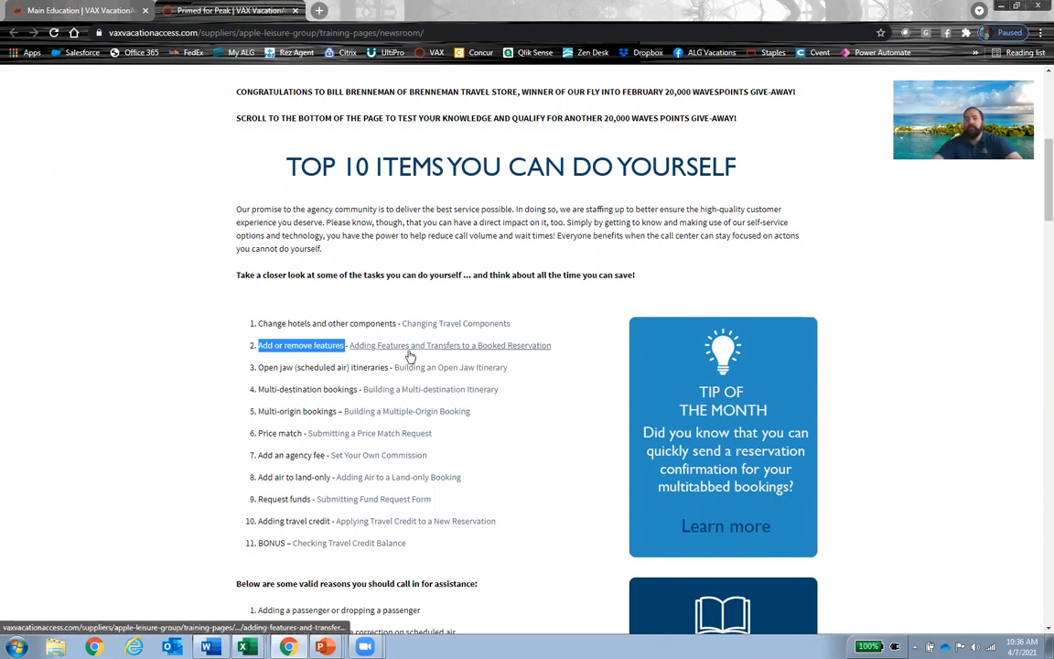
click(466, 349)
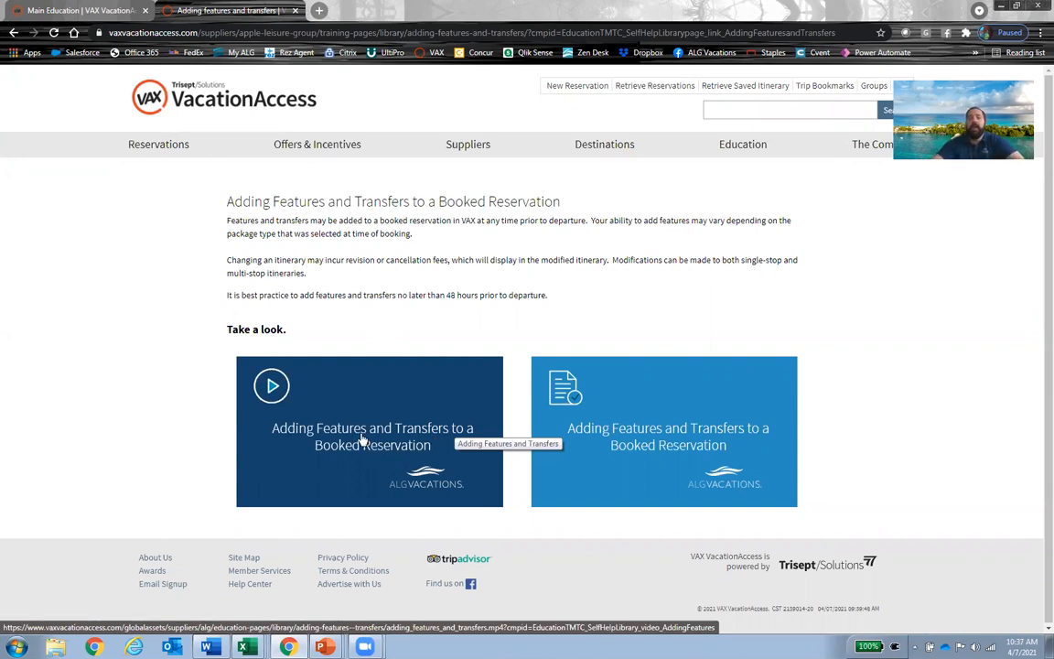
Step: Retrieve the existing booking by entering its reservation number
click(640, 93)
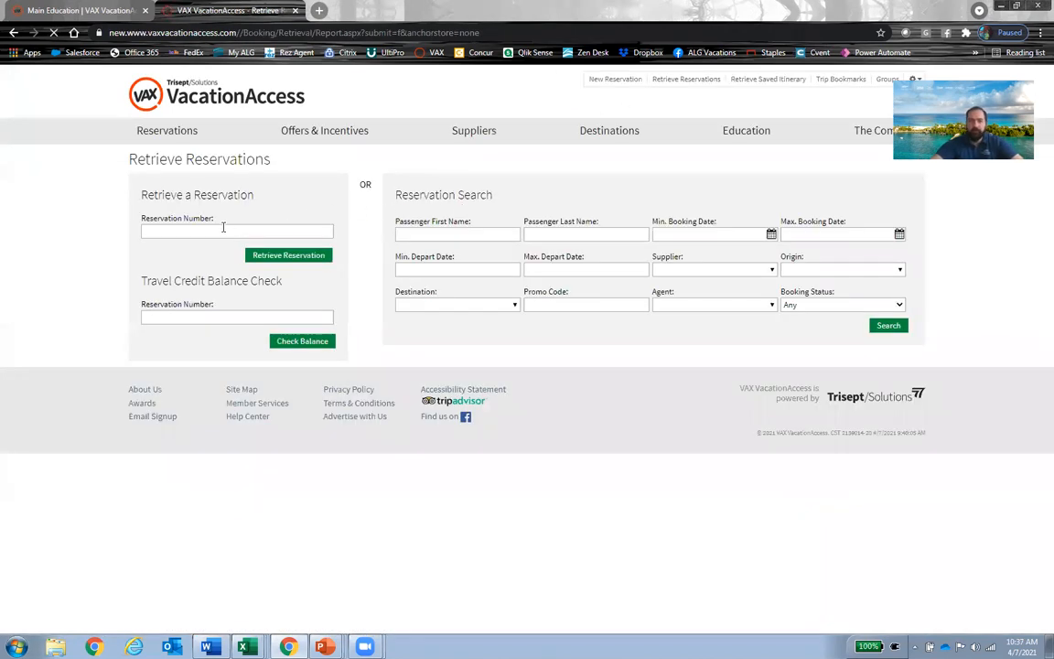
click(209, 232)
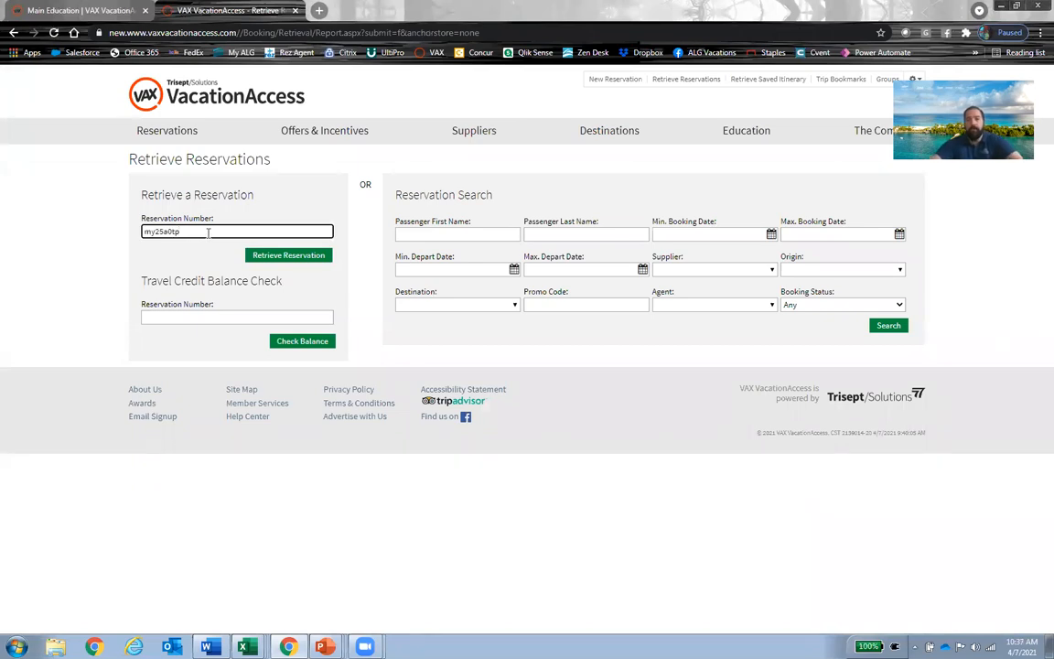
click(297, 260)
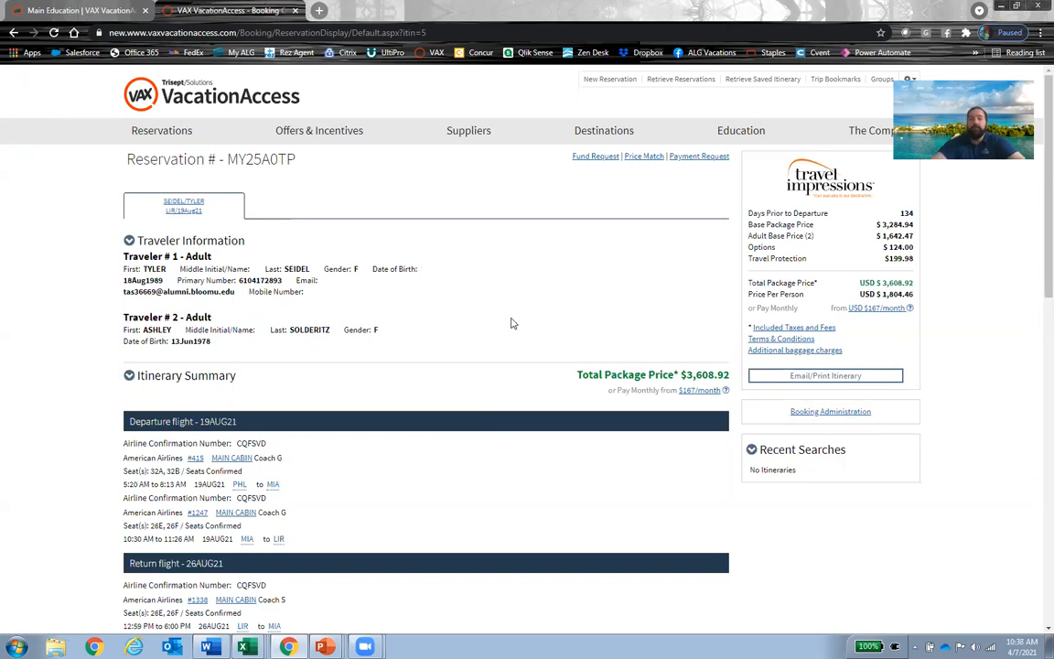
Step: Start a Change Component modification on the retrieved reservation
scroll(494, 320, down, 1)
scroll(494, 322, down, 1)
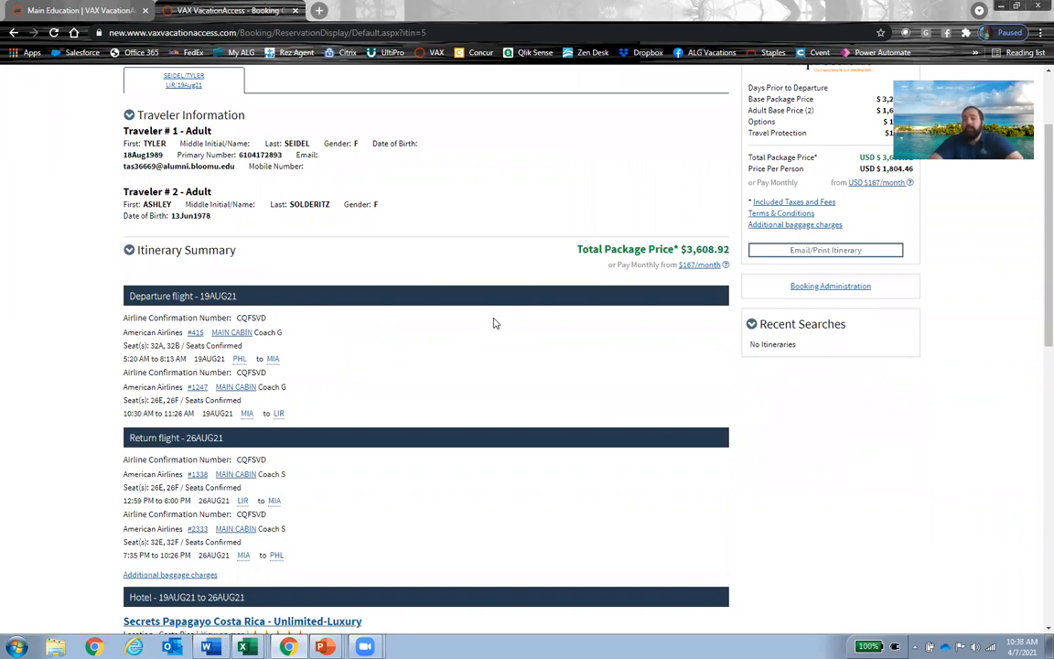
scroll(494, 323, down, 10)
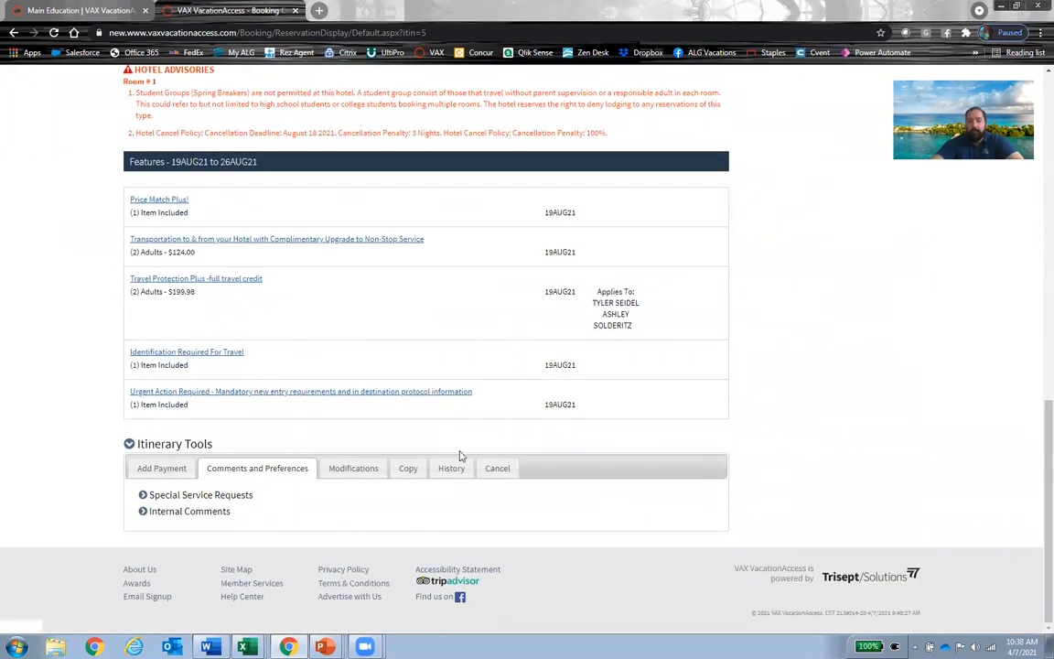
click(362, 469)
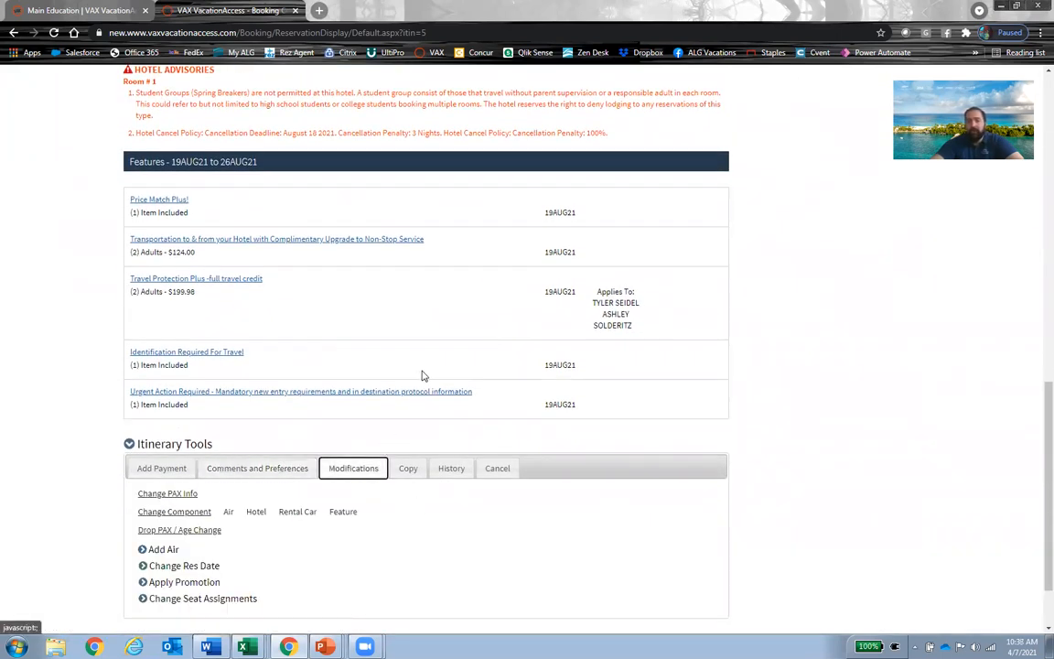
scroll(423, 371, down, 2)
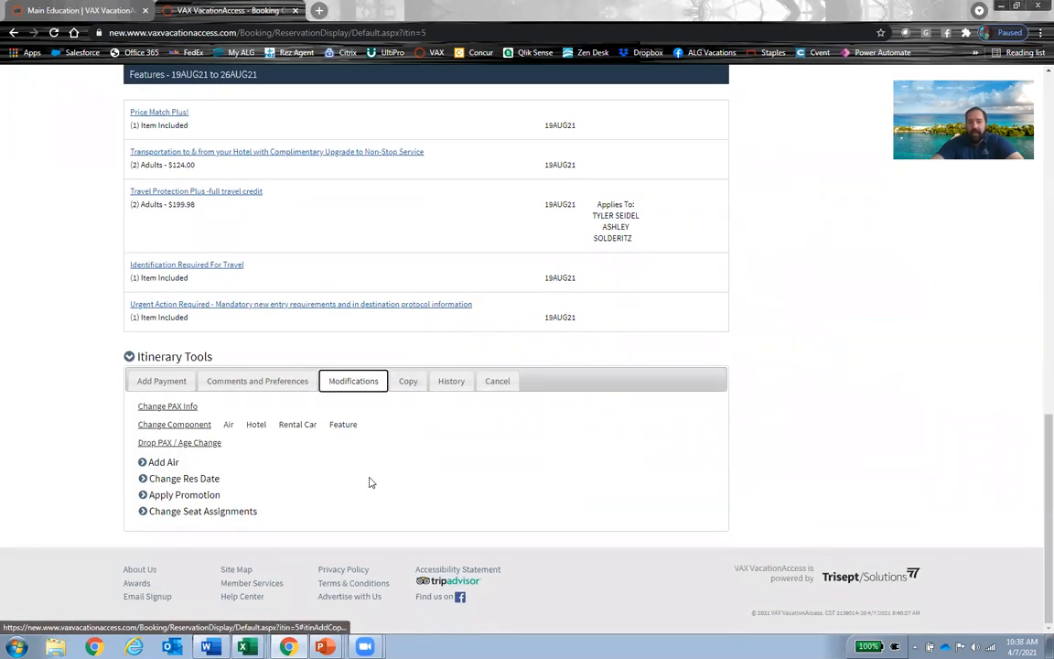
click(201, 426)
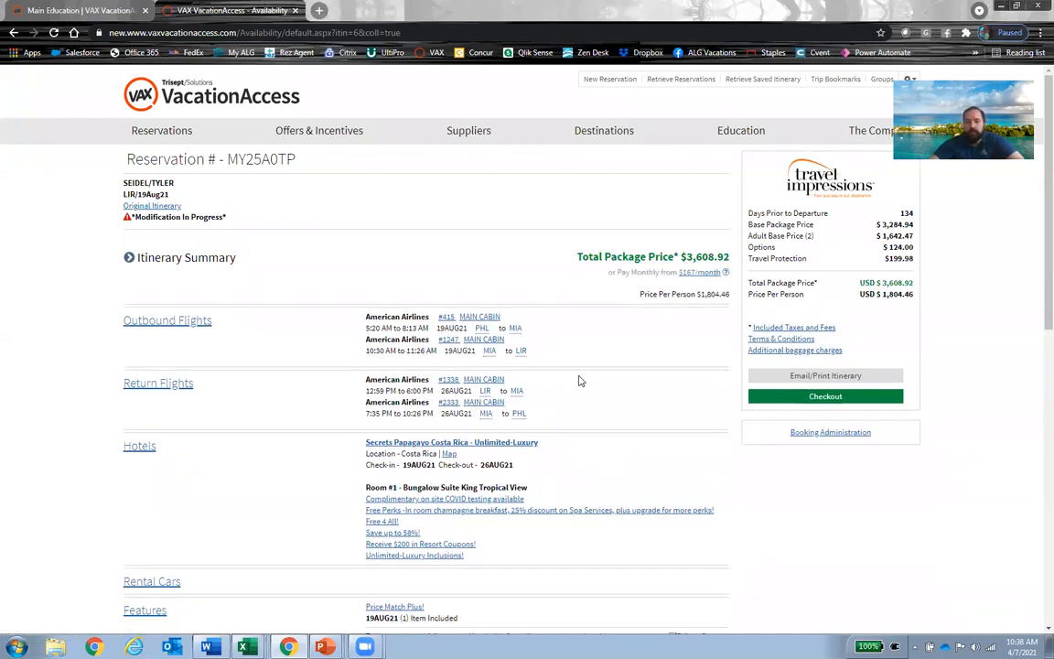
Step: Remove the hotel transportation feature with complimentary non-stop upgrade from the itinerary
scroll(580, 379, down, 4)
scroll(582, 379, up, 1)
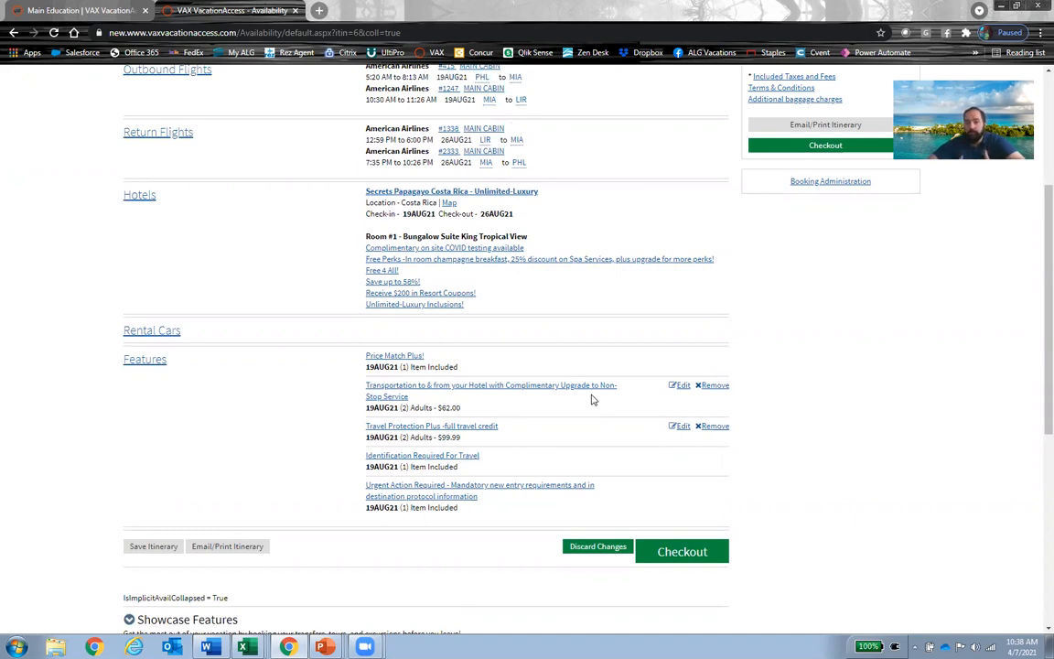
click(720, 392)
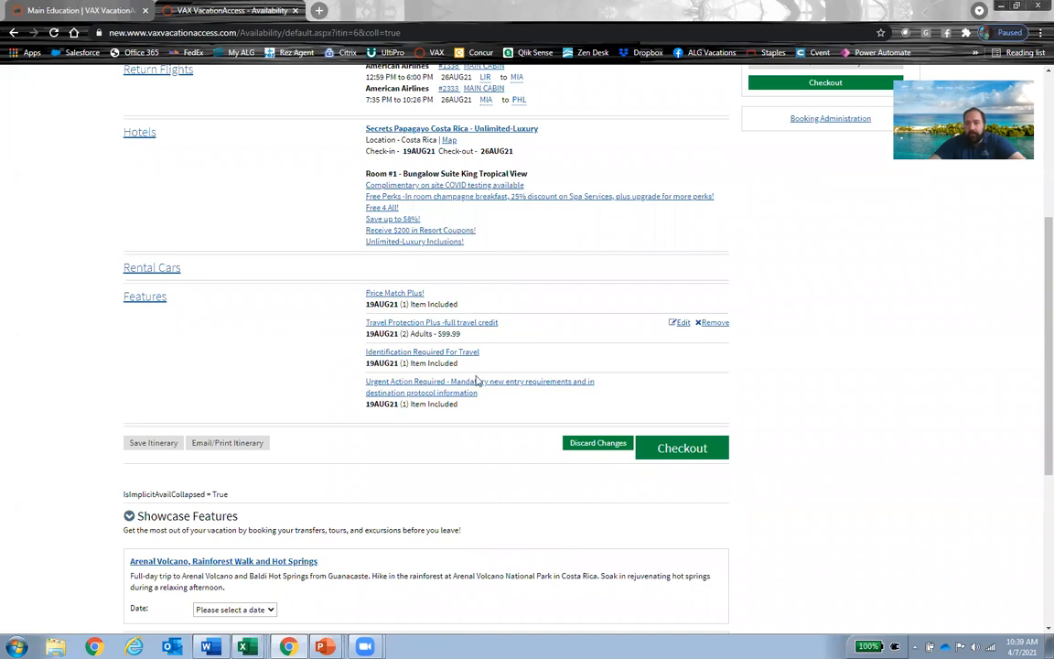
Step: Open the available features for the itinerary and filter them to Ground Transportation
scroll(366, 394, up, 4)
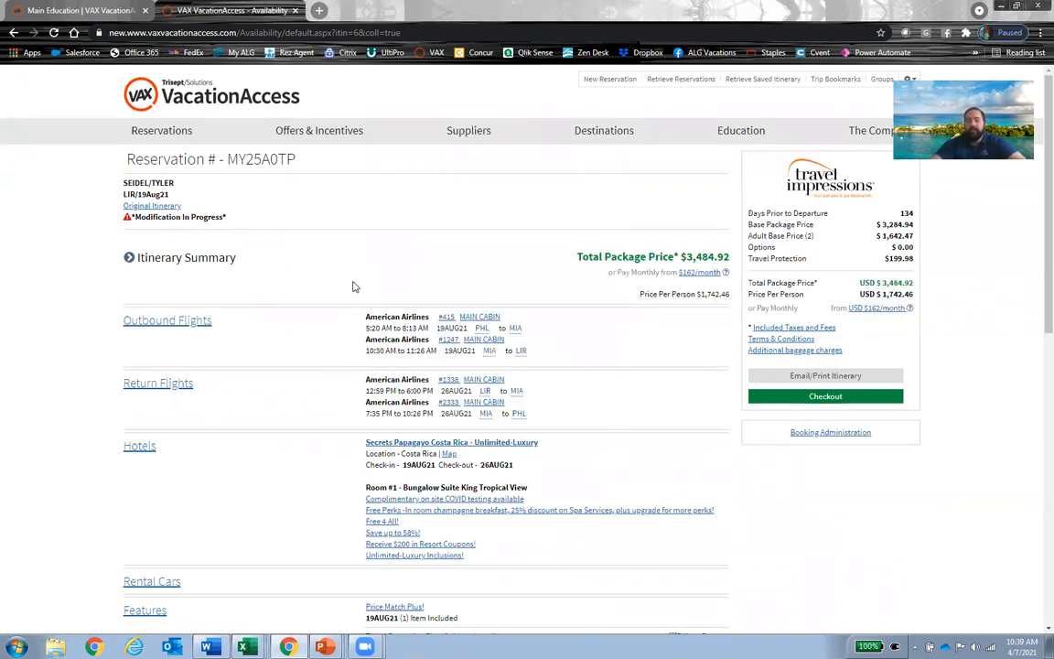
scroll(345, 293, down, 5)
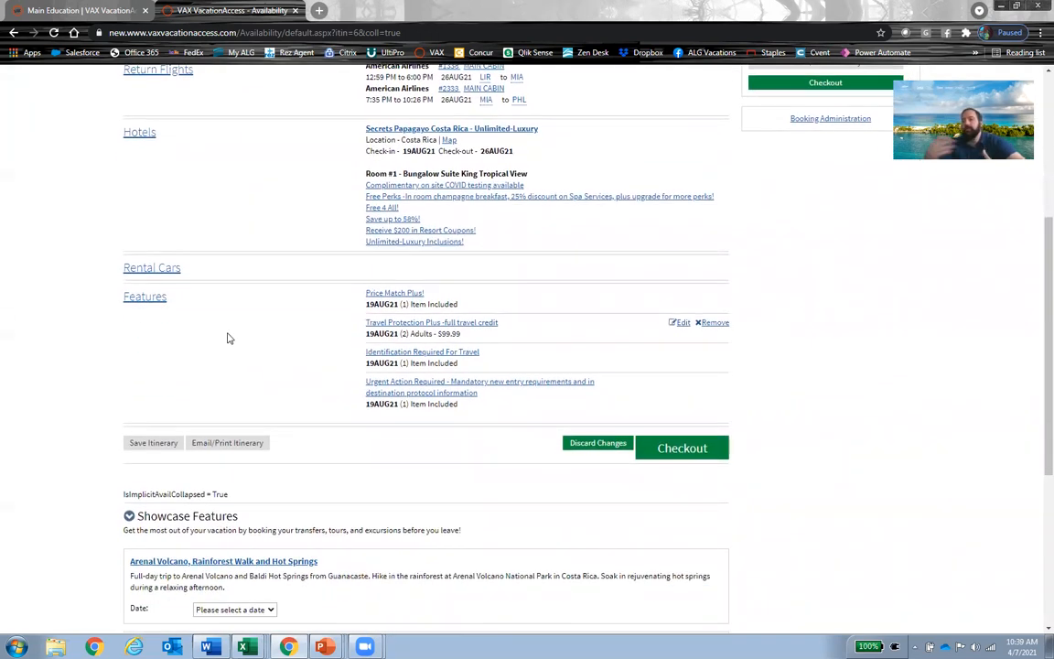
click(158, 308)
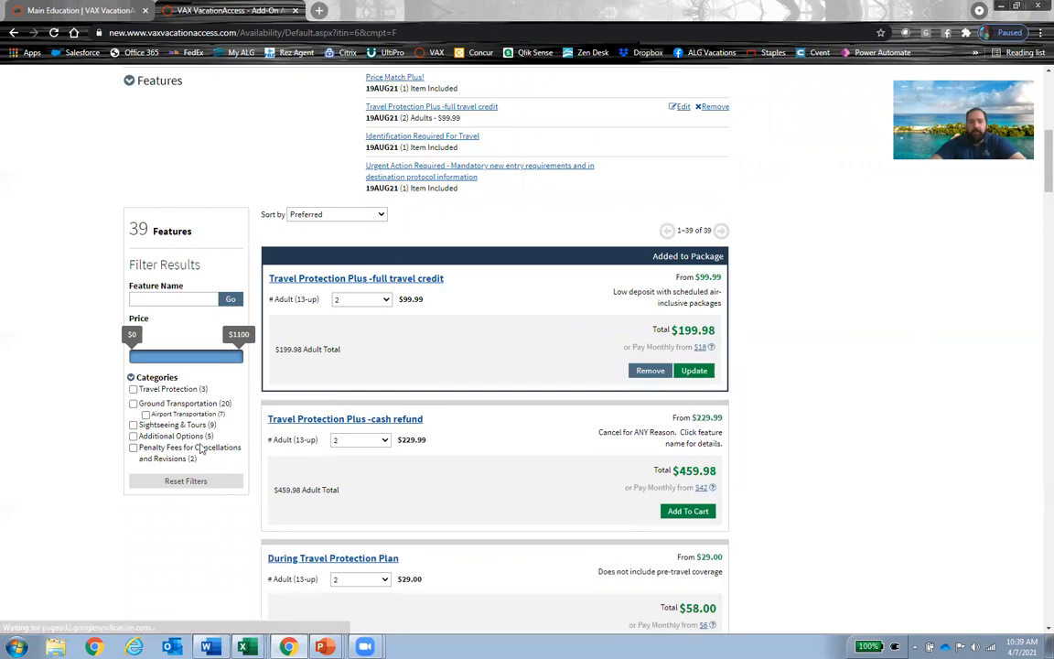
click(133, 404)
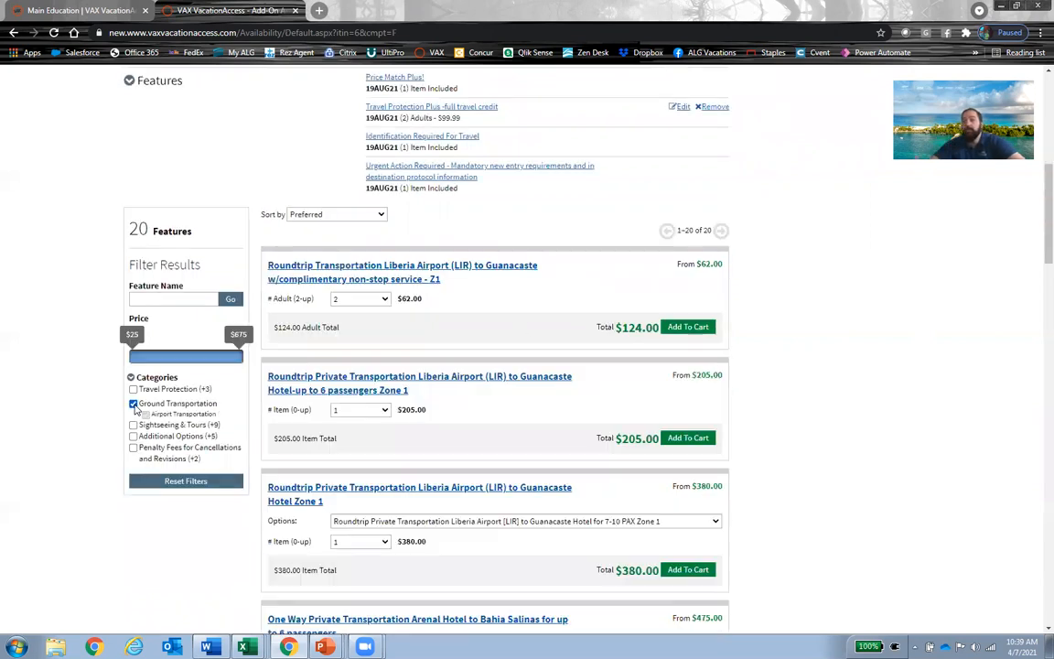
Step: Add one Roundtrip Private Transportation Liberia Airport (LIR) to Guanacaste Hotel-up to 6 passengers Zone 1 to the package
scroll(490, 381, down, 2)
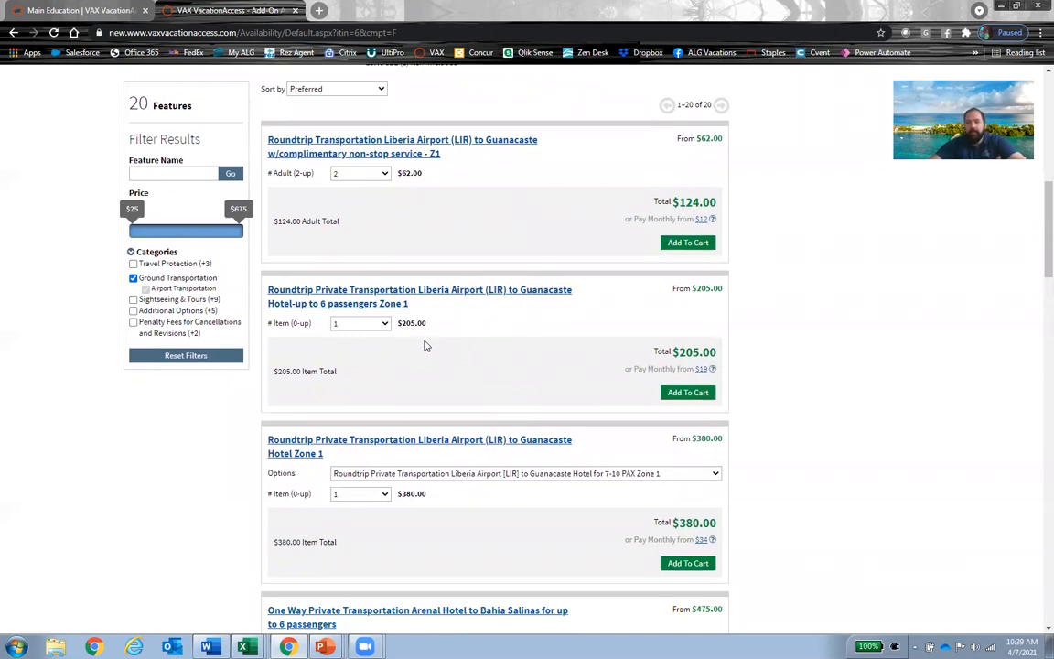
scroll(423, 345, down, 5)
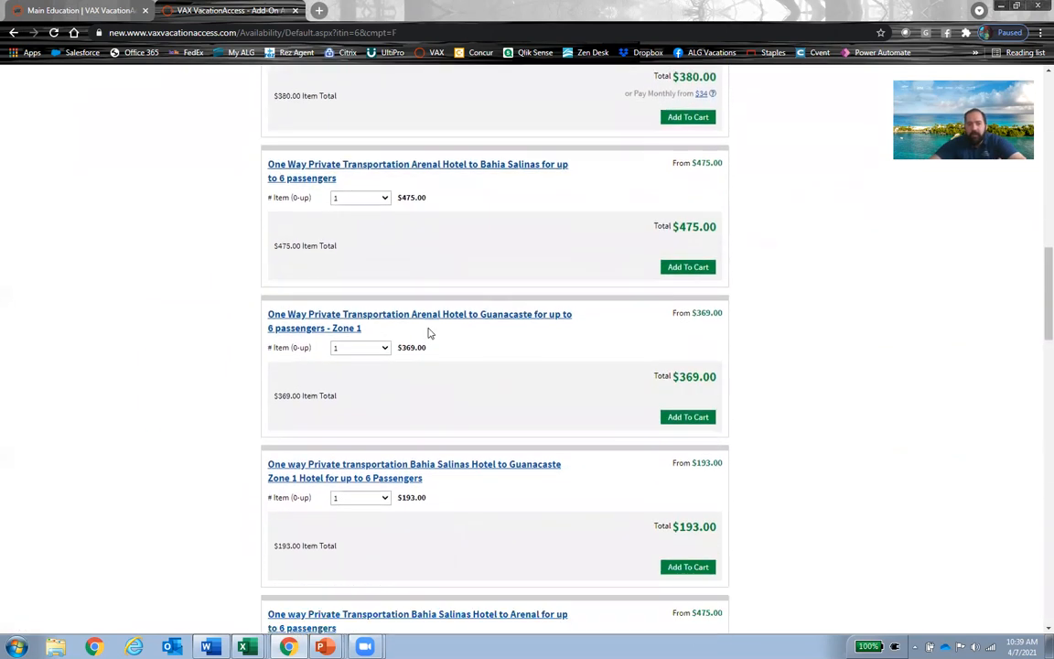
scroll(426, 355, down, 7)
scroll(456, 420, up, 7)
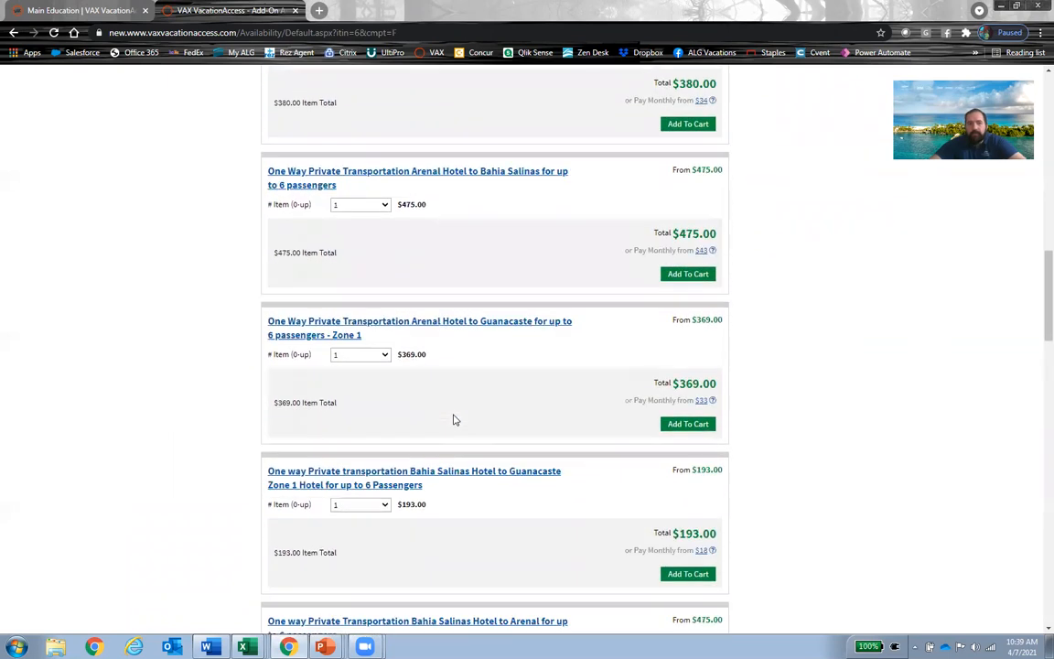
scroll(456, 420, up, 7)
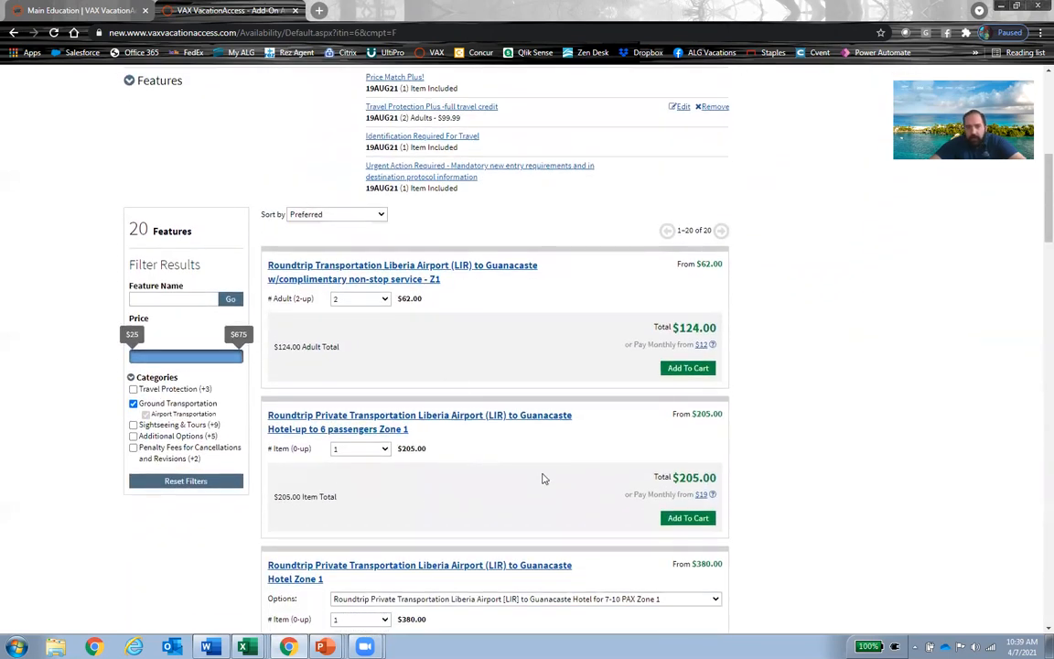
scroll(590, 421, down, 1)
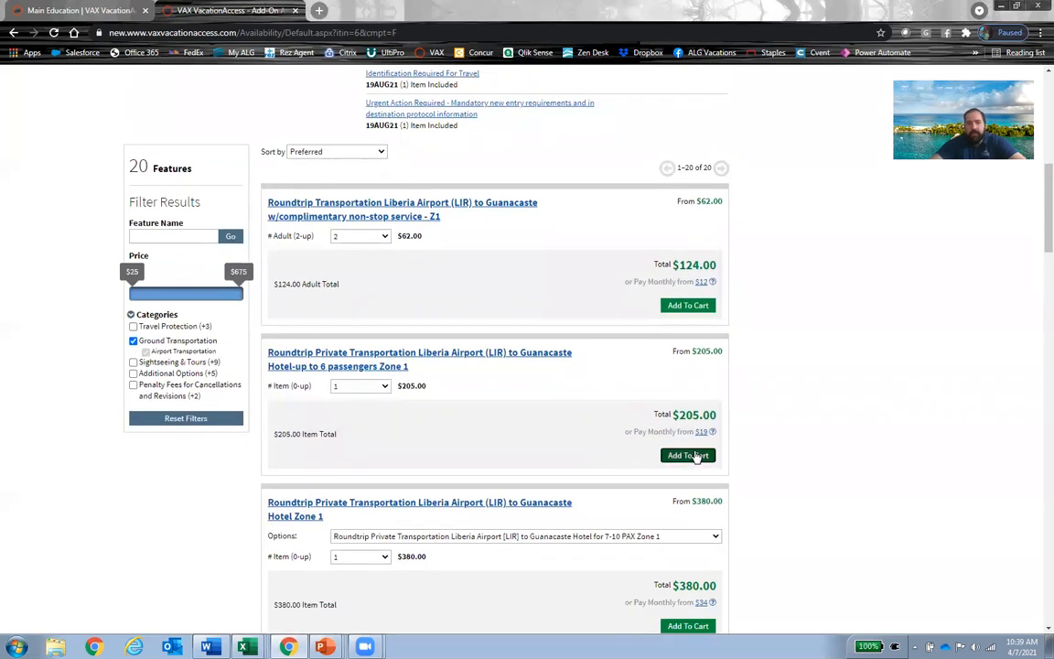
click(695, 456)
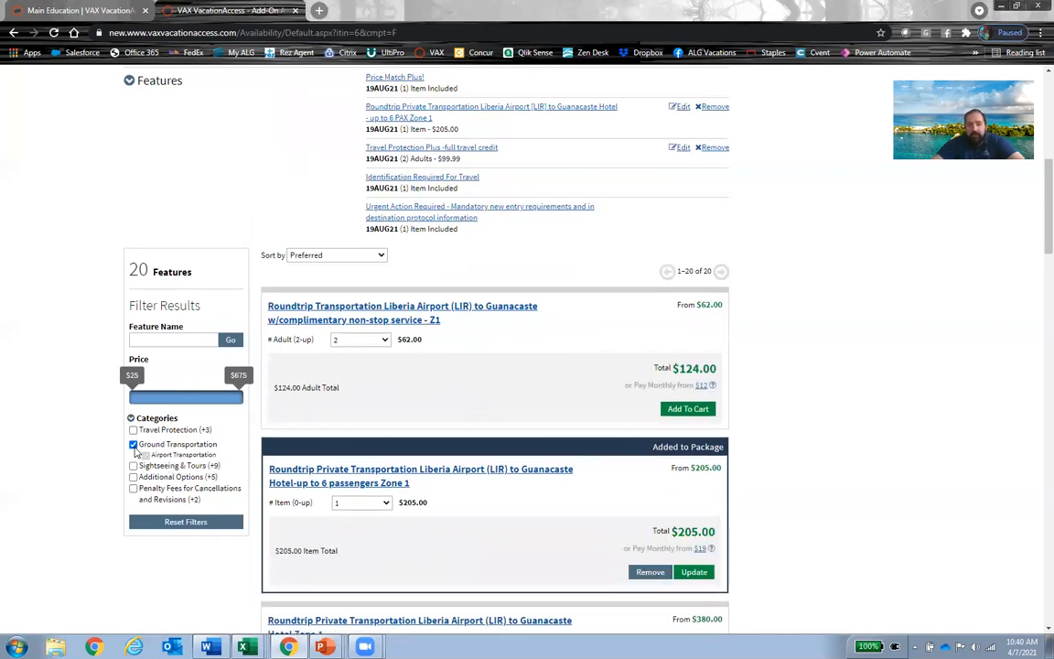
Step: Switch the category filter to Sightseeing & Tours and add the Forest Canopy Exploration Tour for 2 adults
click(133, 444)
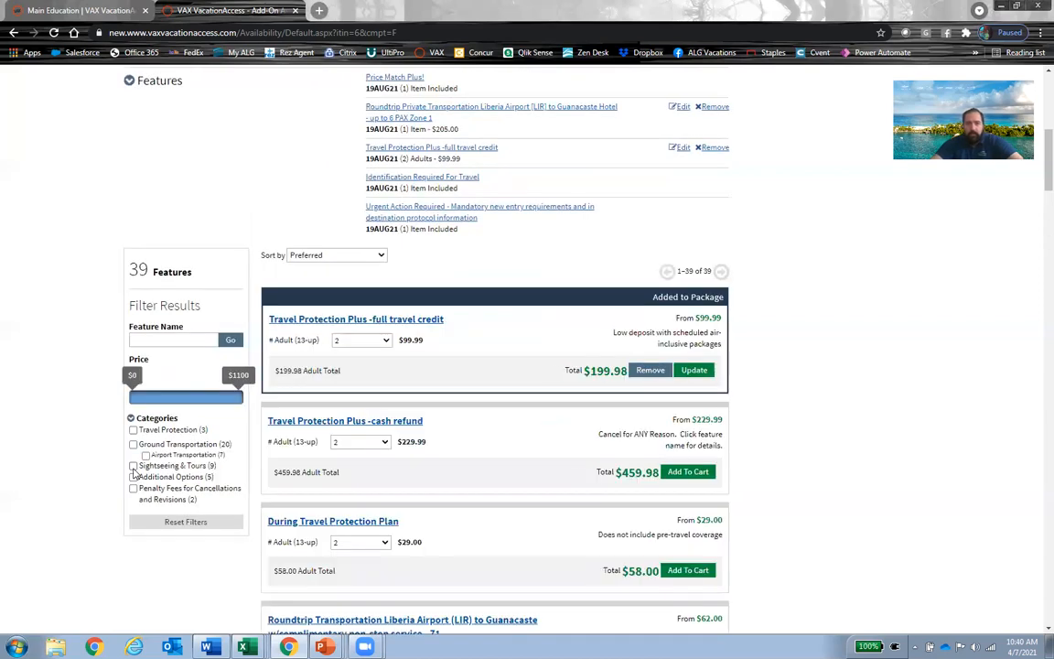
click(134, 471)
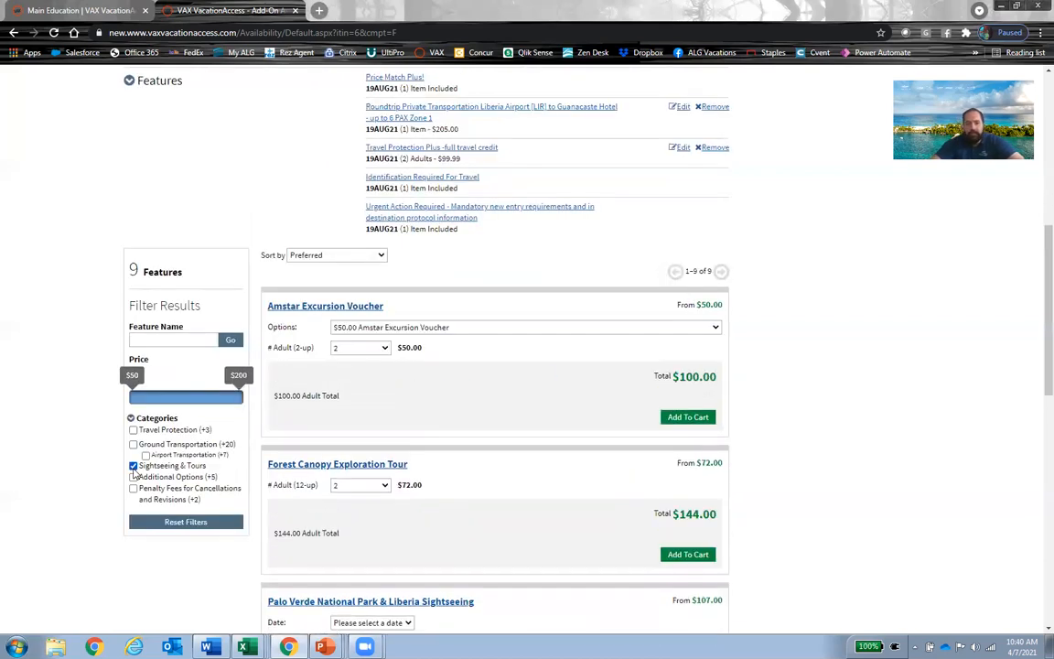
scroll(498, 461, down, 2)
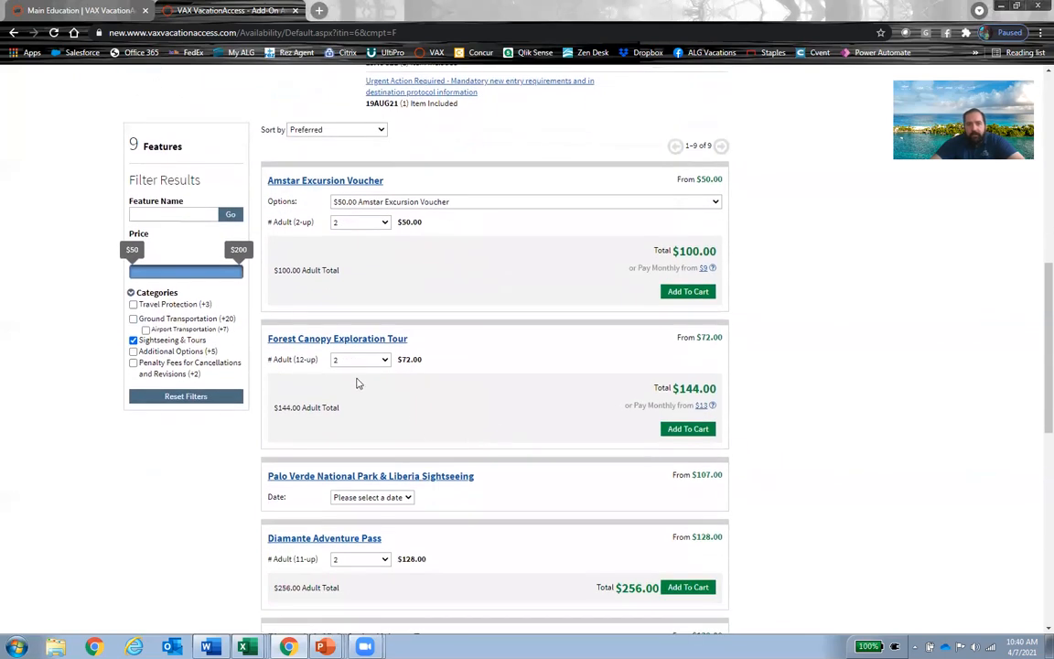
click(696, 430)
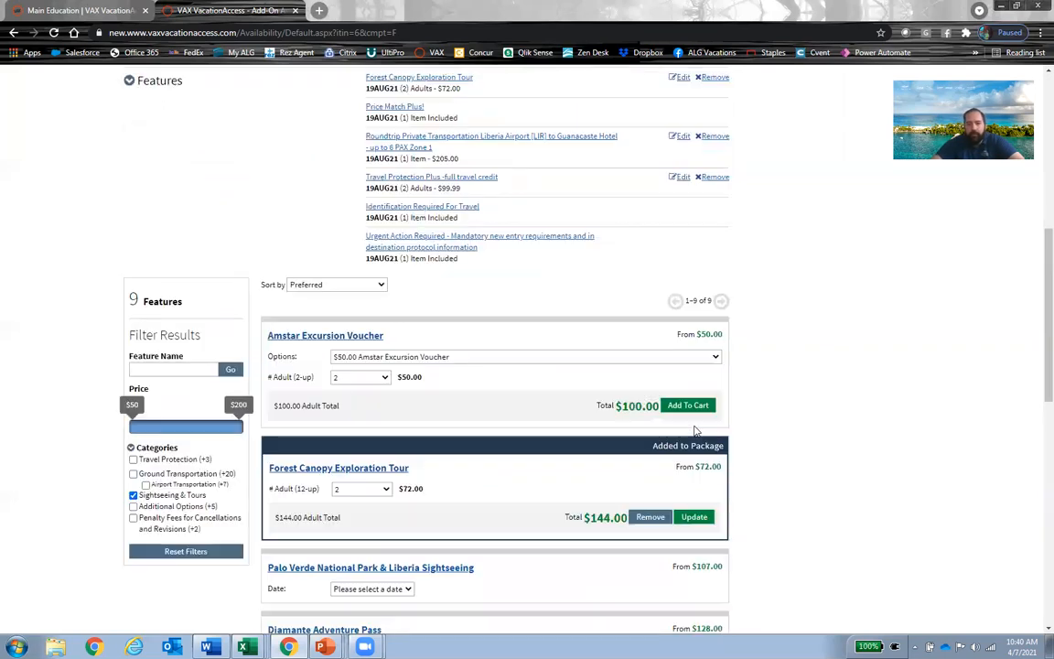
Step: Add the Rainforest, Sloth & Waterfall Experiences tour for 2 adults to the package
scroll(564, 372, down, 8)
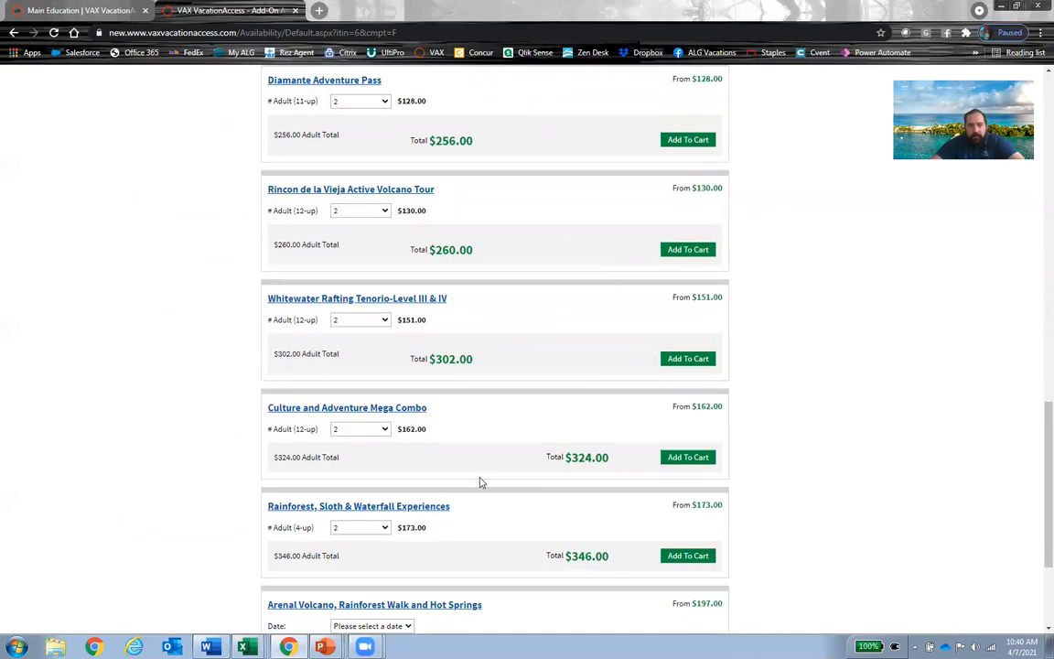
scroll(502, 454, down, 2)
scroll(501, 453, down, 3)
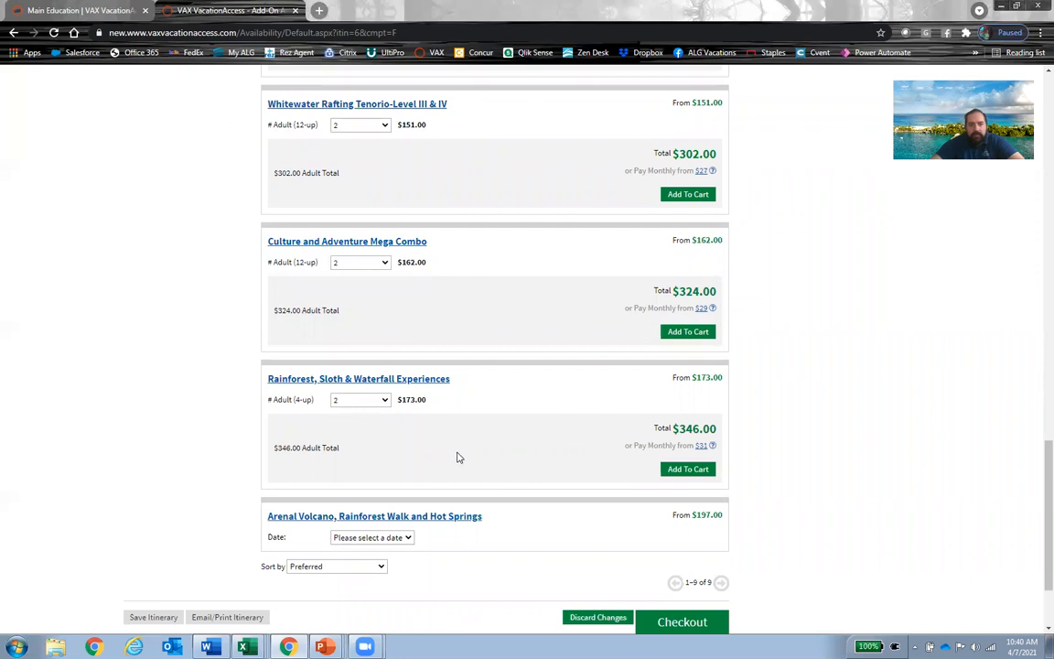
click(691, 472)
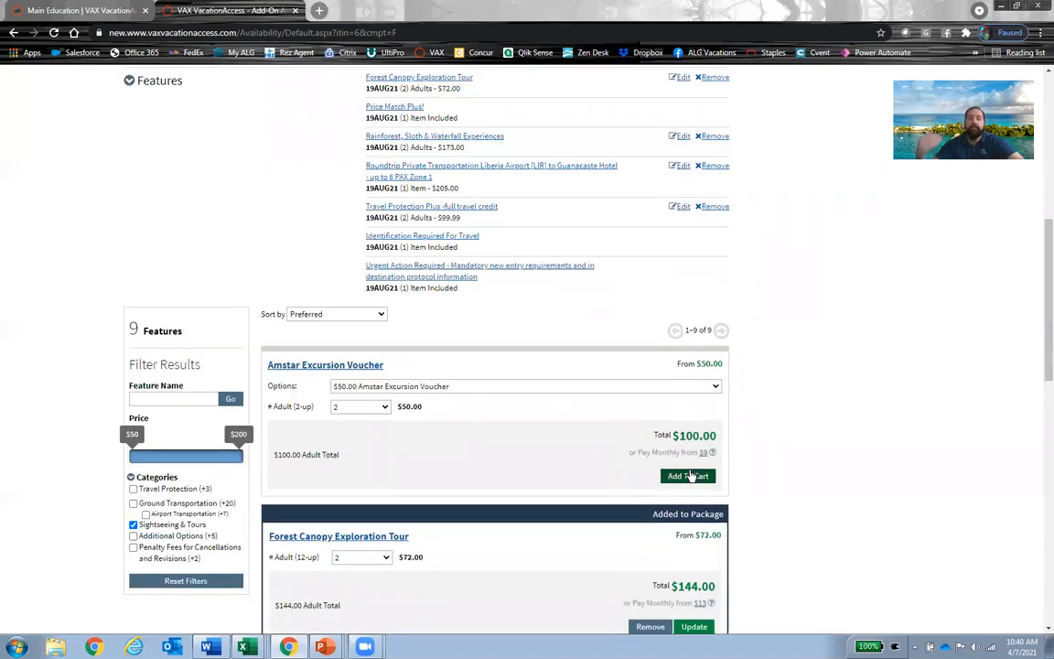
Step: Check the features listed on the modified itinerary and proceed to its checkout
scroll(575, 424, up, 2)
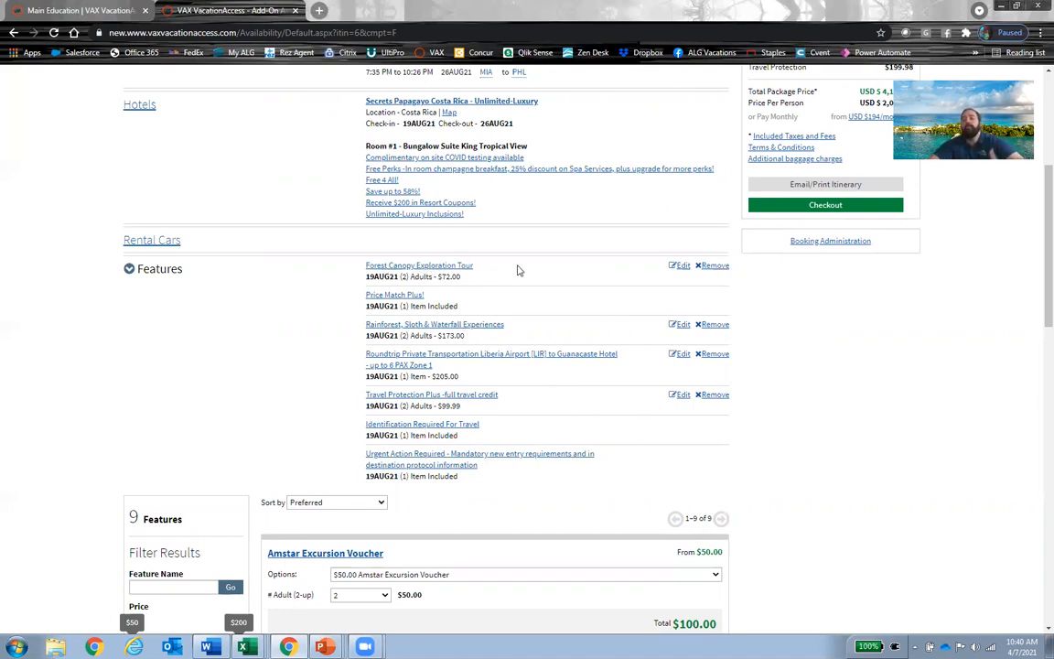
scroll(522, 329, up, 3)
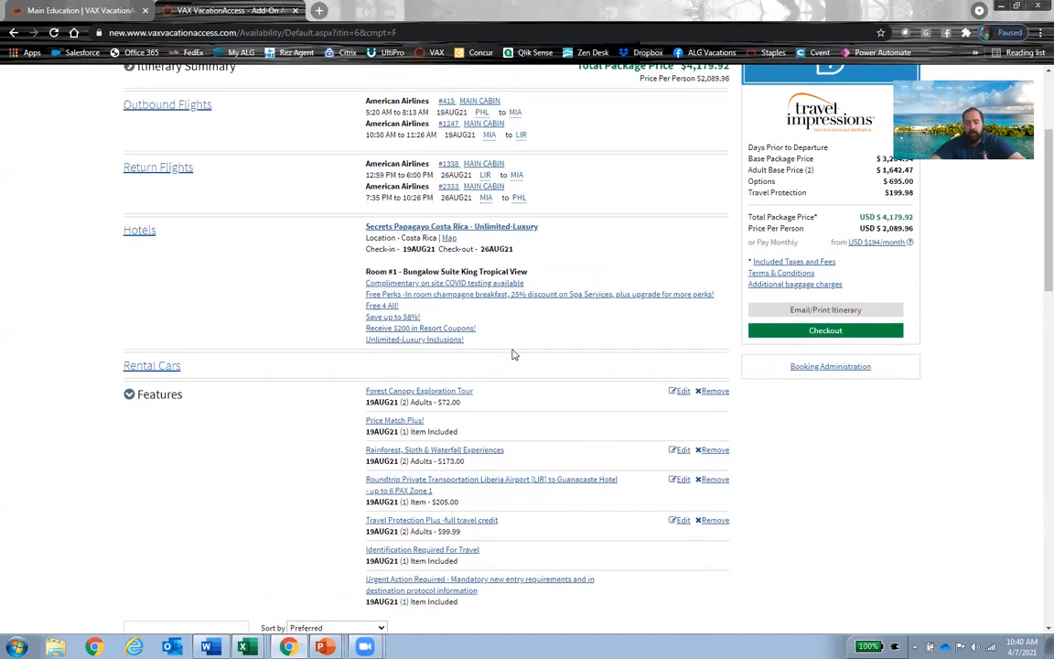
scroll(509, 360, up, 5)
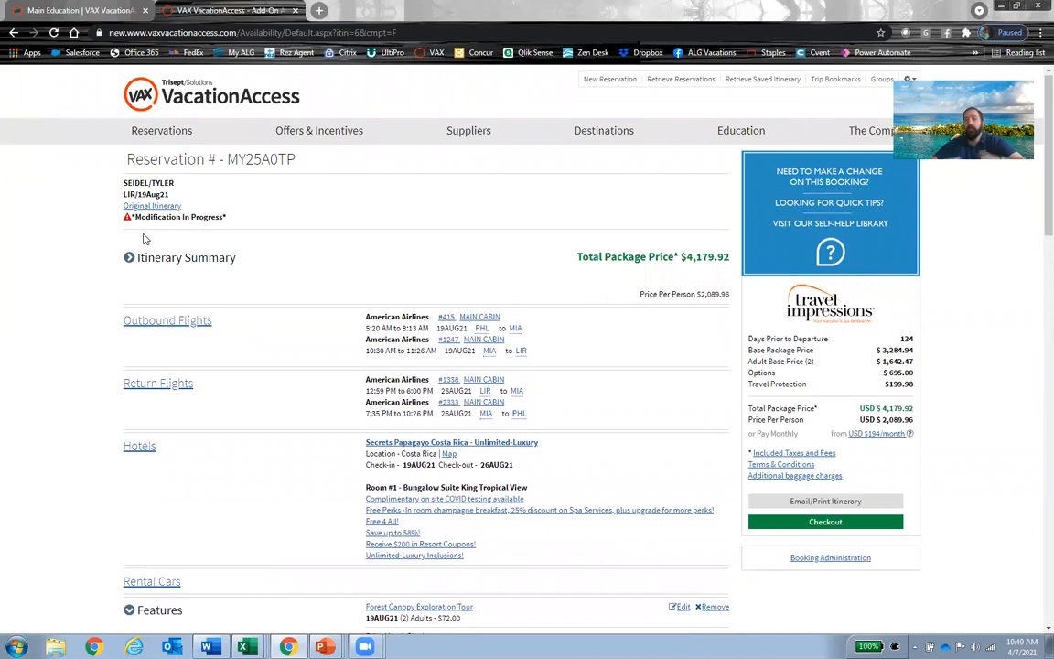
scroll(549, 366, down, 5)
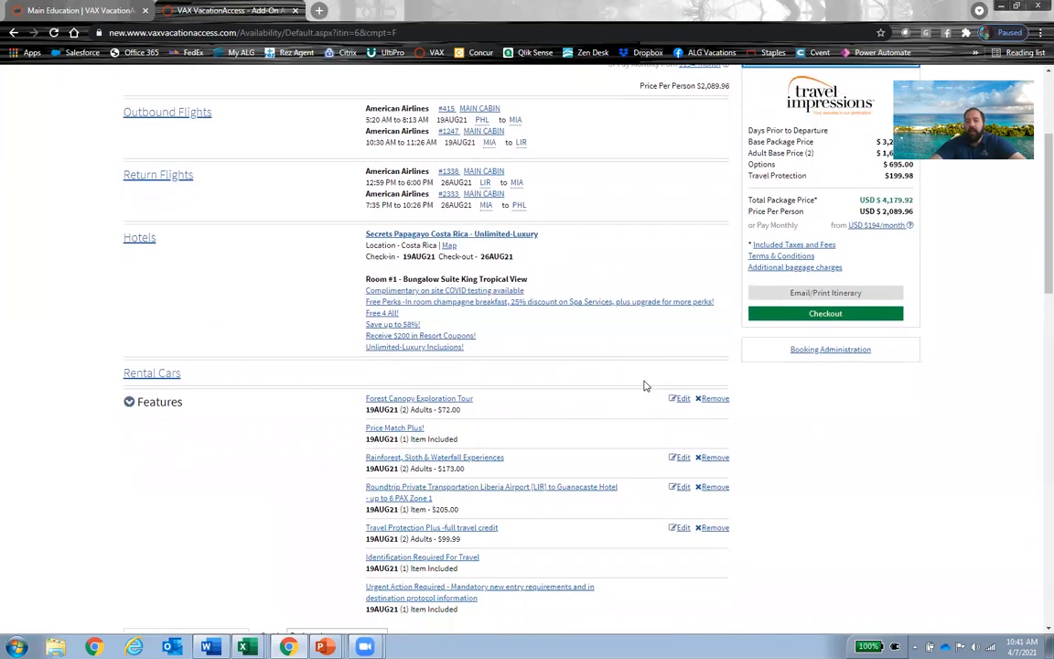
click(801, 272)
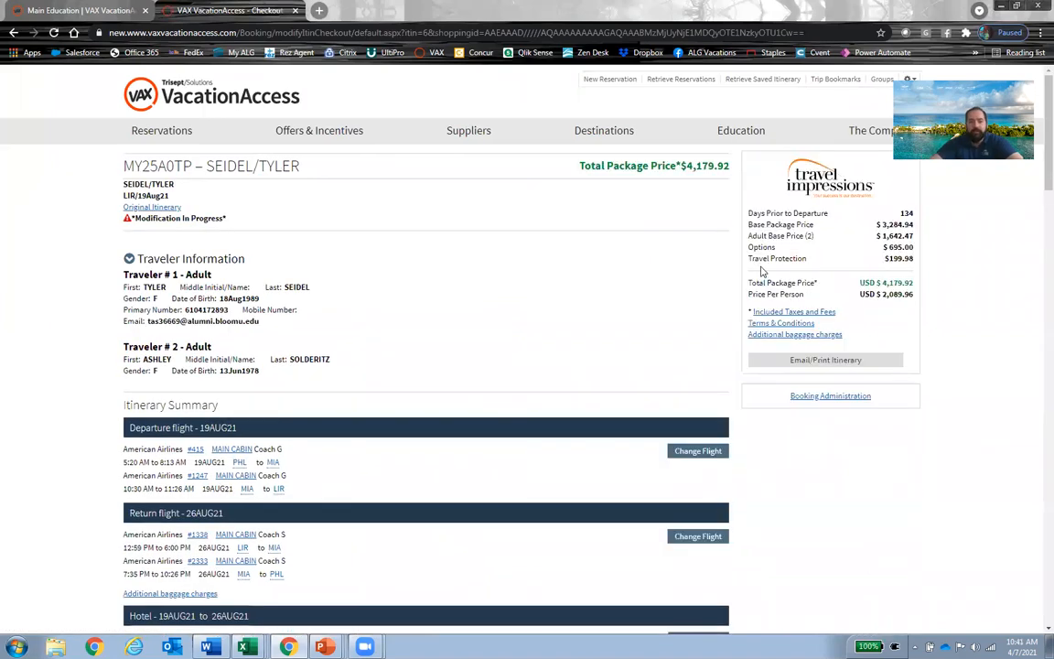
Step: Review the flights, hotel, features, airport transfers and travel protection on the checkout page of the modified reservation
scroll(564, 306, down, 3)
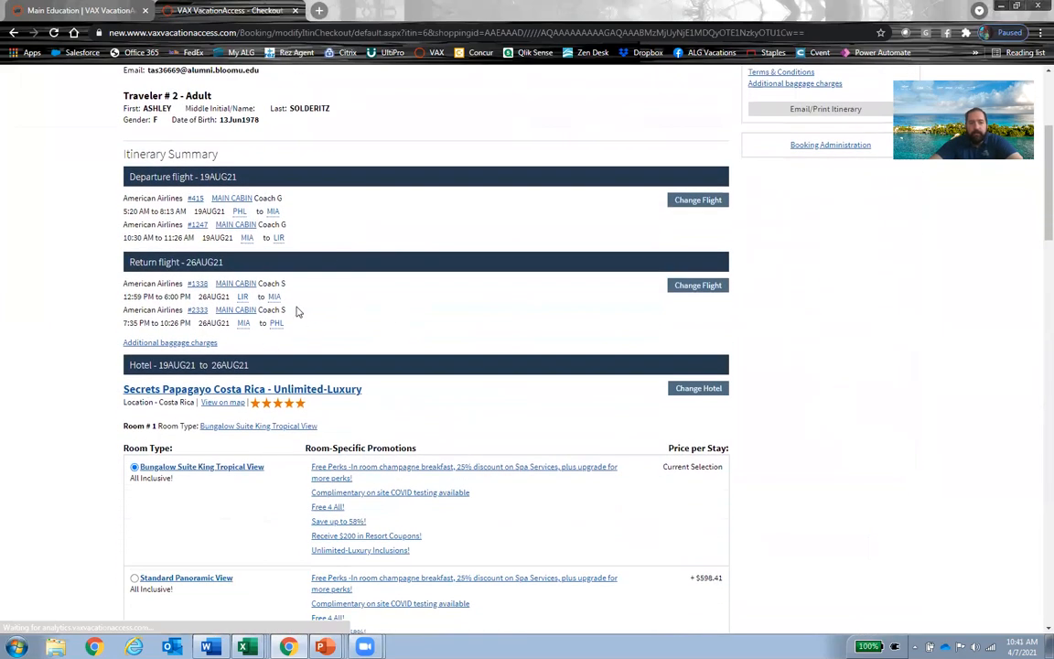
scroll(296, 311, down, 2)
scroll(287, 301, down, 1)
scroll(313, 295, down, 1)
scroll(279, 320, up, 1)
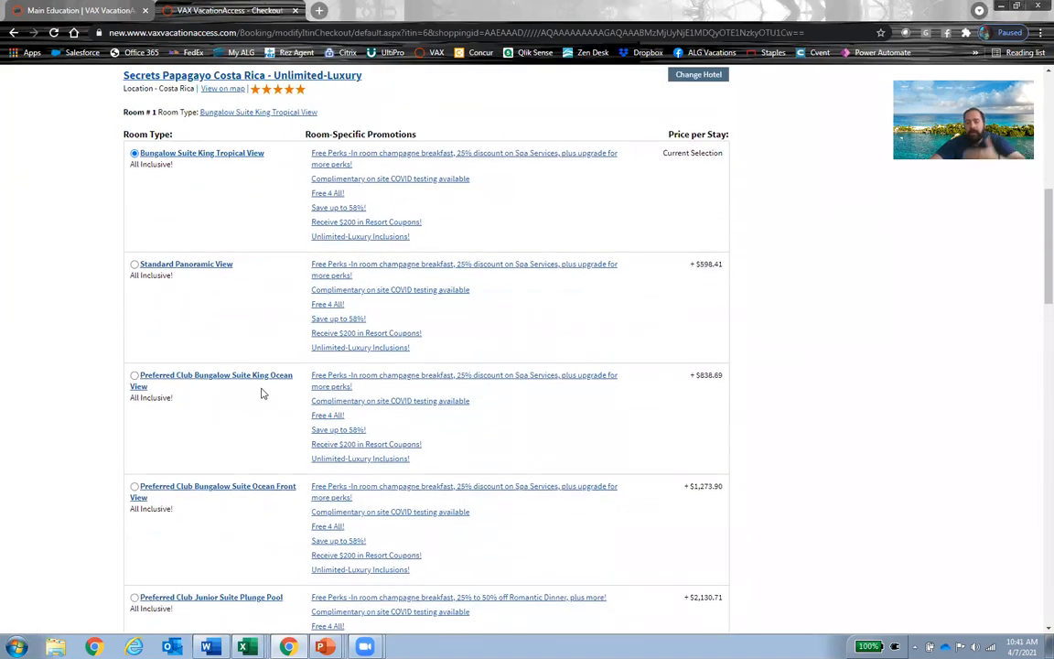
scroll(317, 376, up, 3)
scroll(322, 332, down, 8)
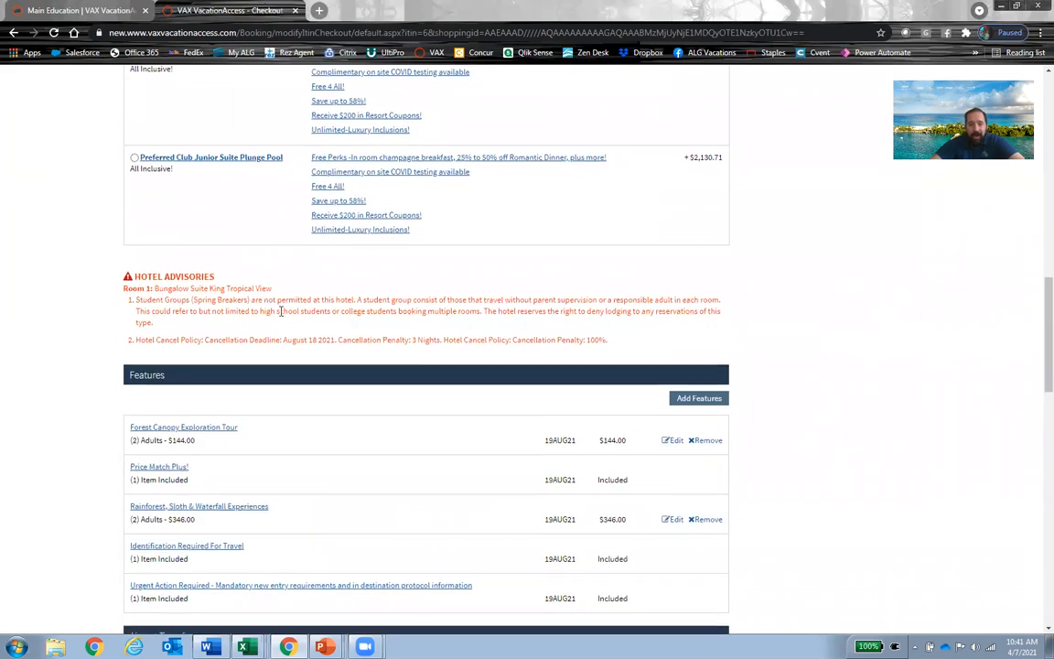
scroll(281, 311, down, 3)
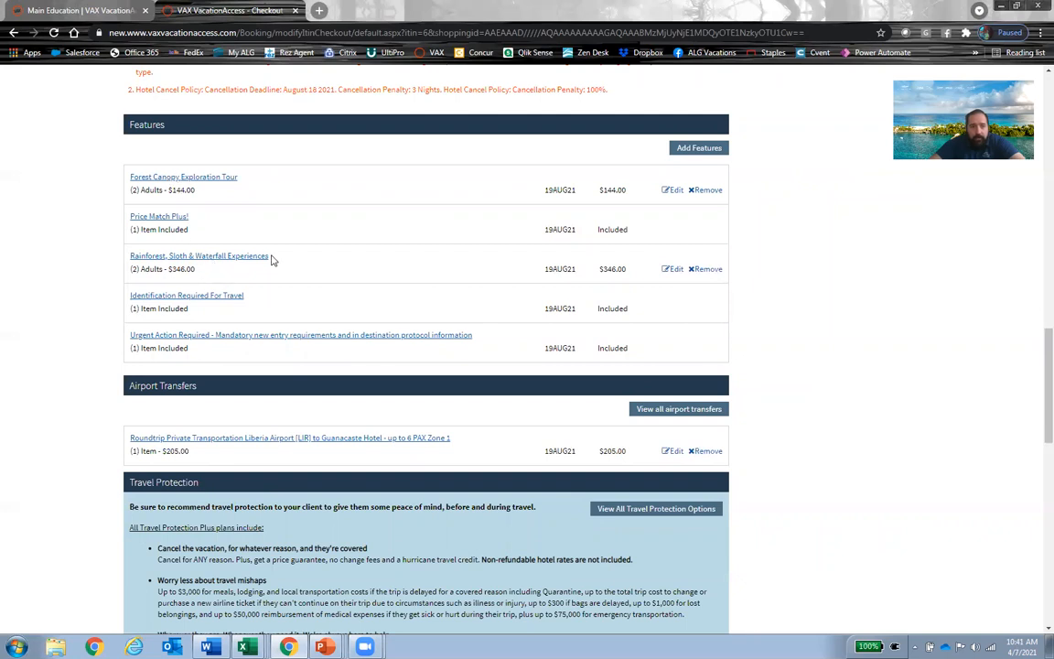
scroll(271, 258, down, 2)
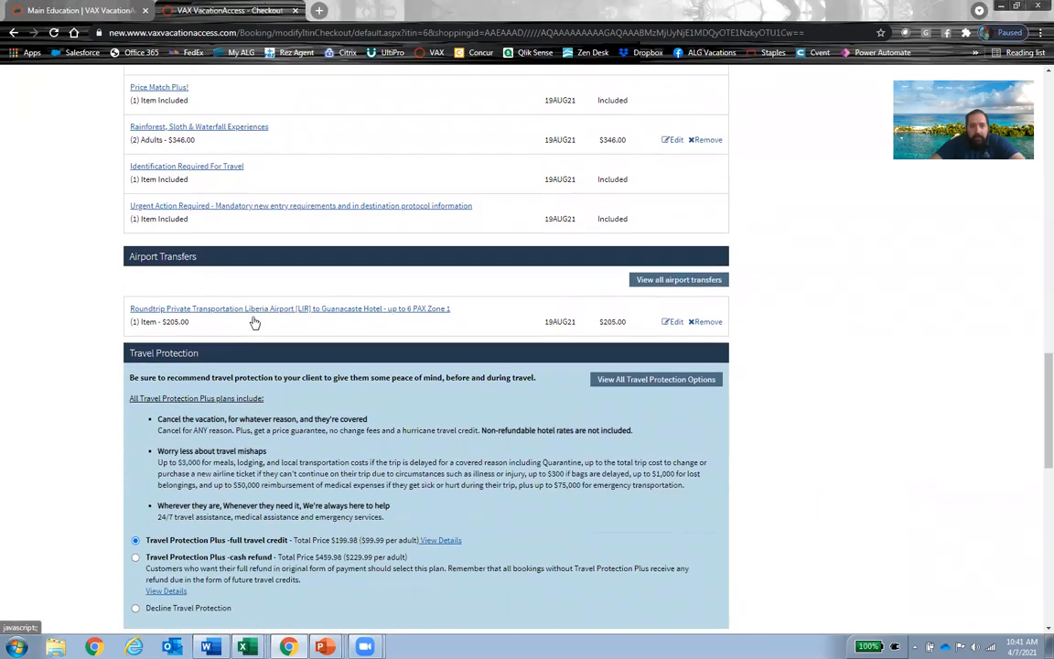
scroll(251, 320, down, 3)
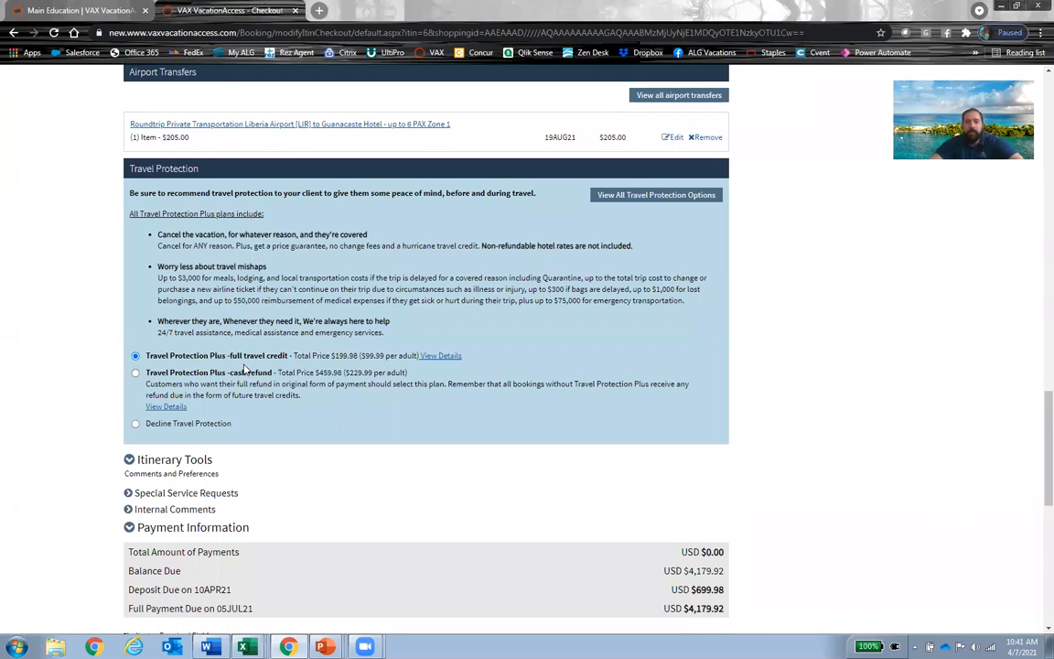
Step: Complete the checkout beyond the payment section and submit the changes to the reservation
scroll(275, 361, down, 9)
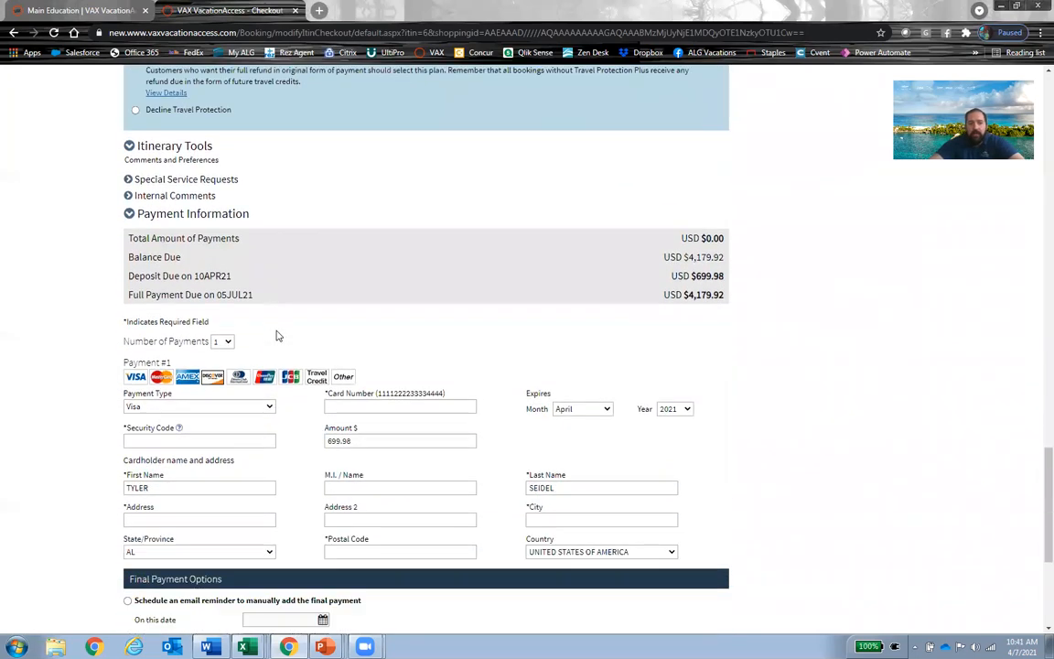
click(128, 447)
click(640, 484)
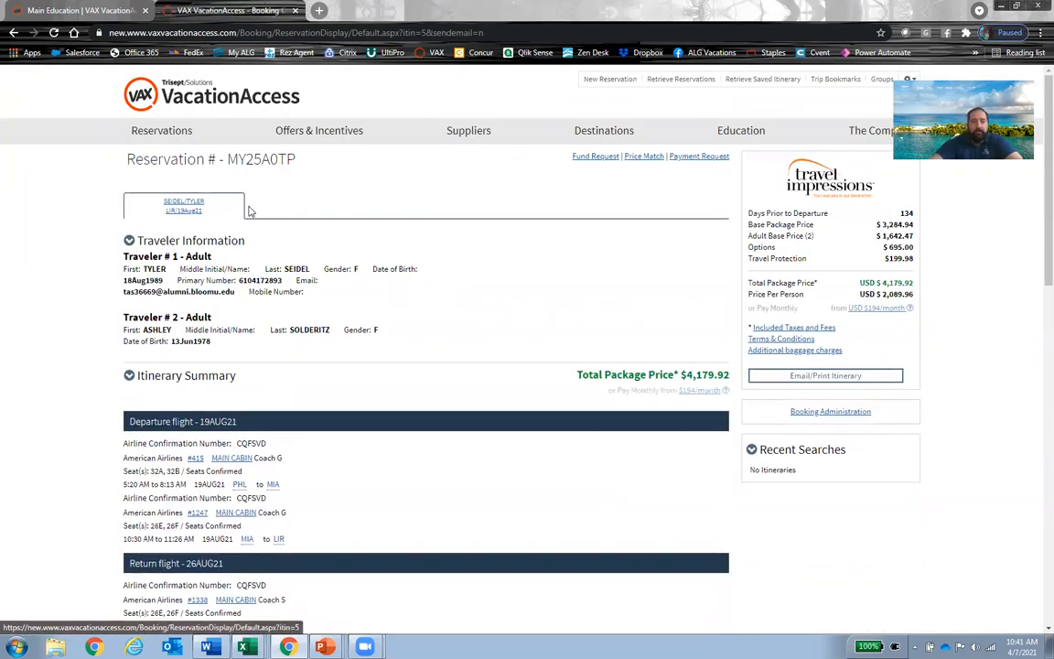
Step: Review the features and itinerary details on the updated reservation
scroll(265, 430, down, 5)
scroll(228, 403, down, 4)
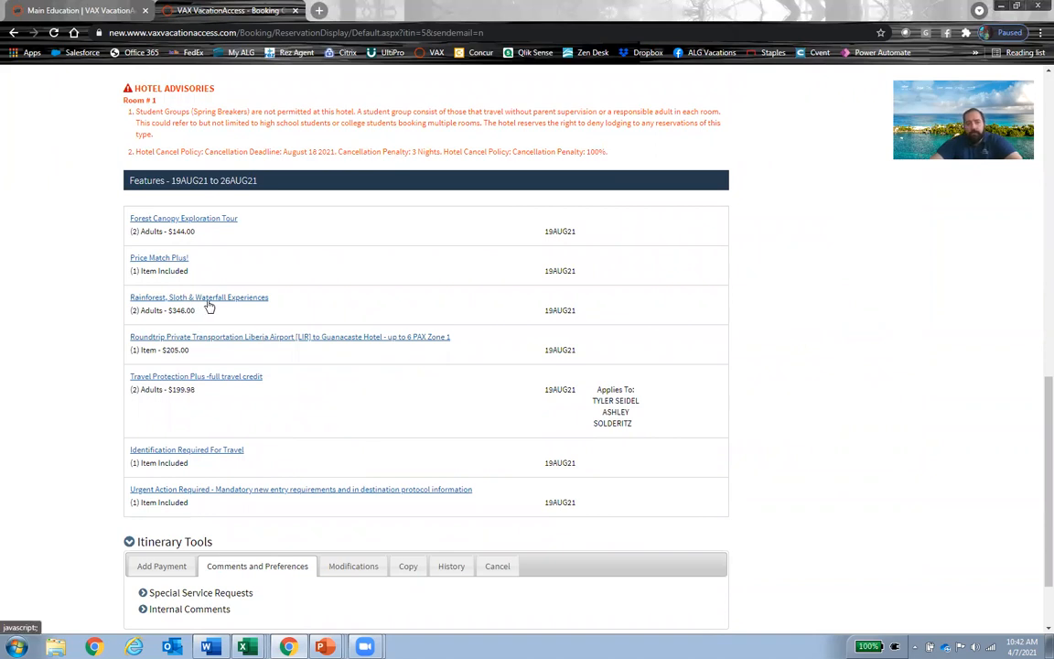
scroll(438, 361, down, 2)
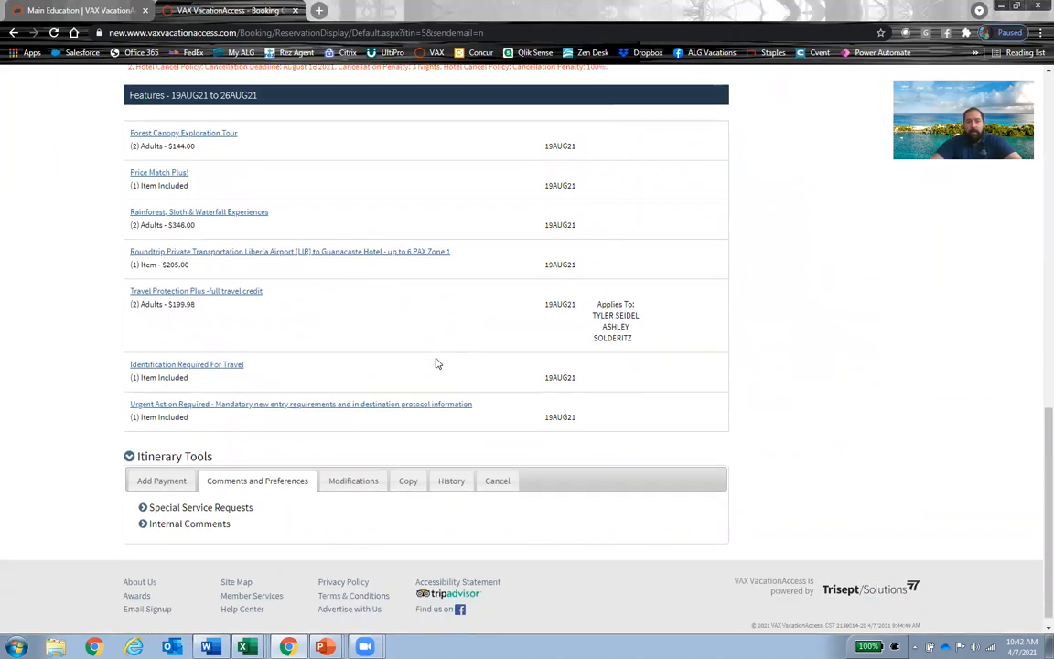
scroll(457, 381, up, 8)
scroll(462, 453, up, 5)
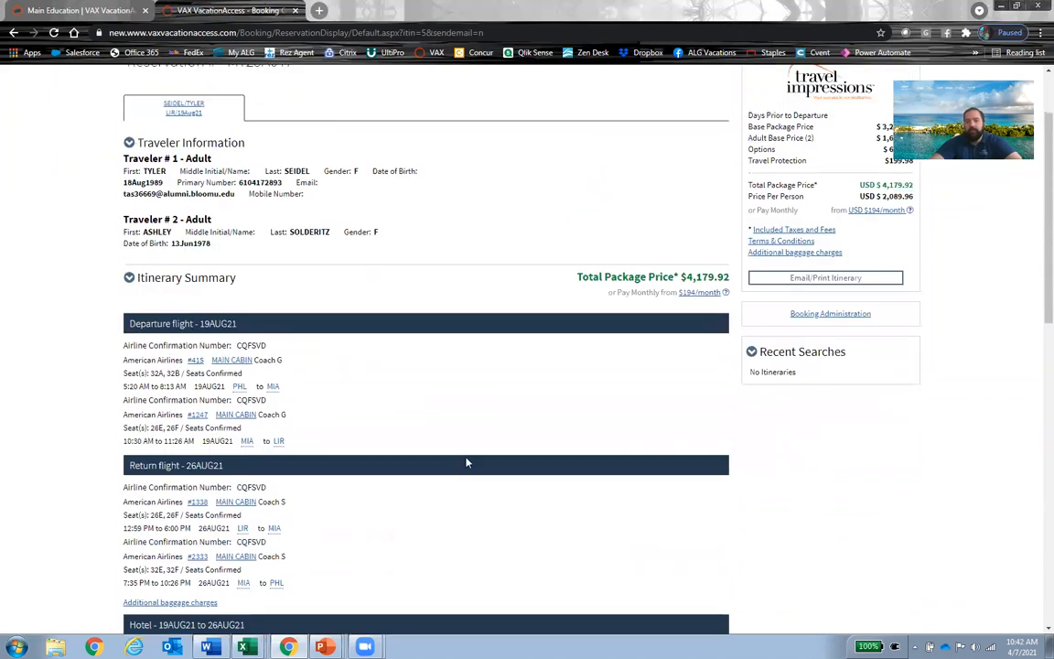